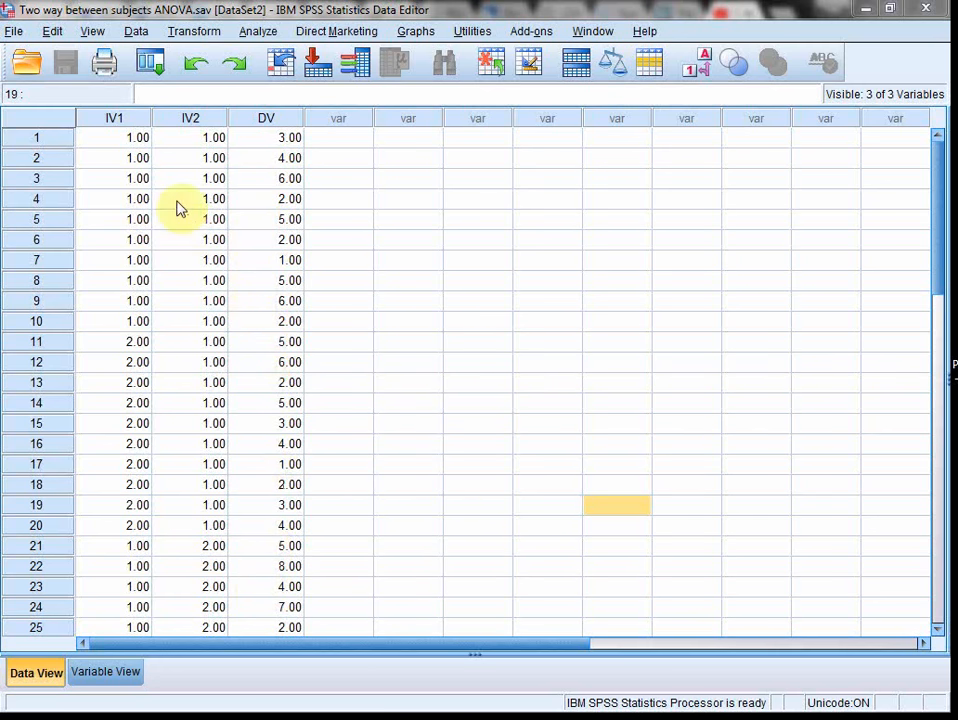
# Step: Show value labels instead of numeric codes in the data and review the group and condition rows
pyautogui.click(704, 72)
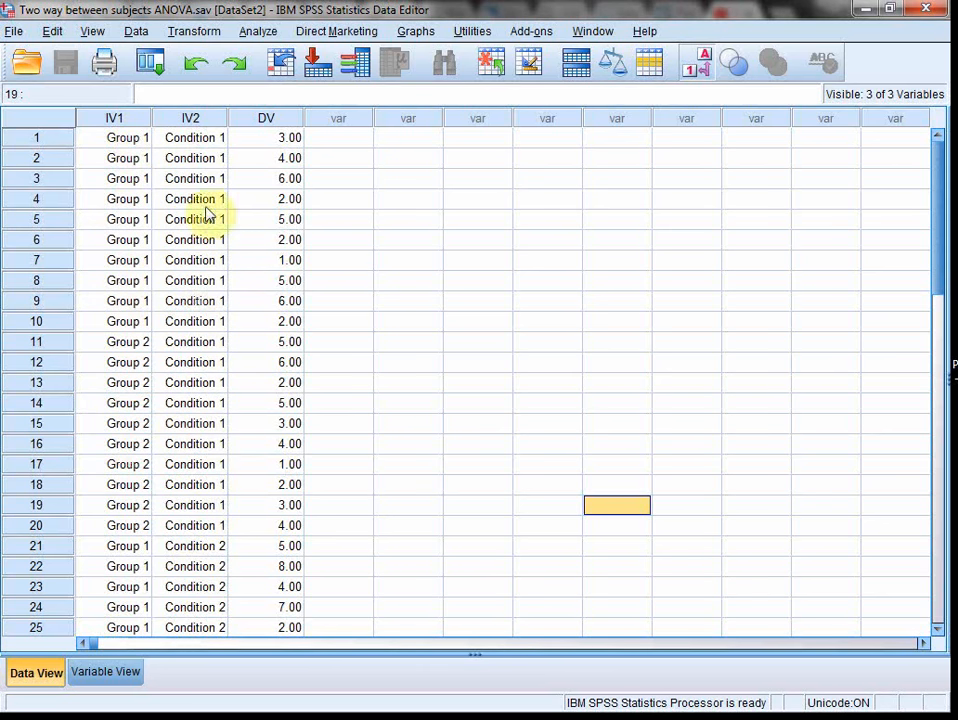
pyautogui.scroll(-1, 188, 487)
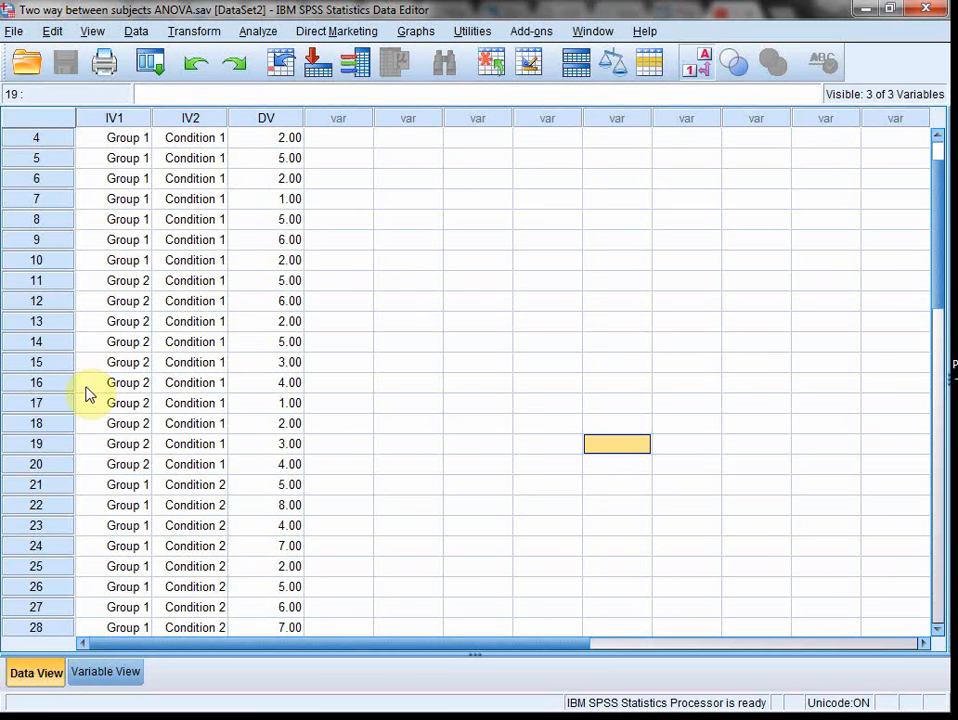
pyautogui.scroll(-1, 128, 398)
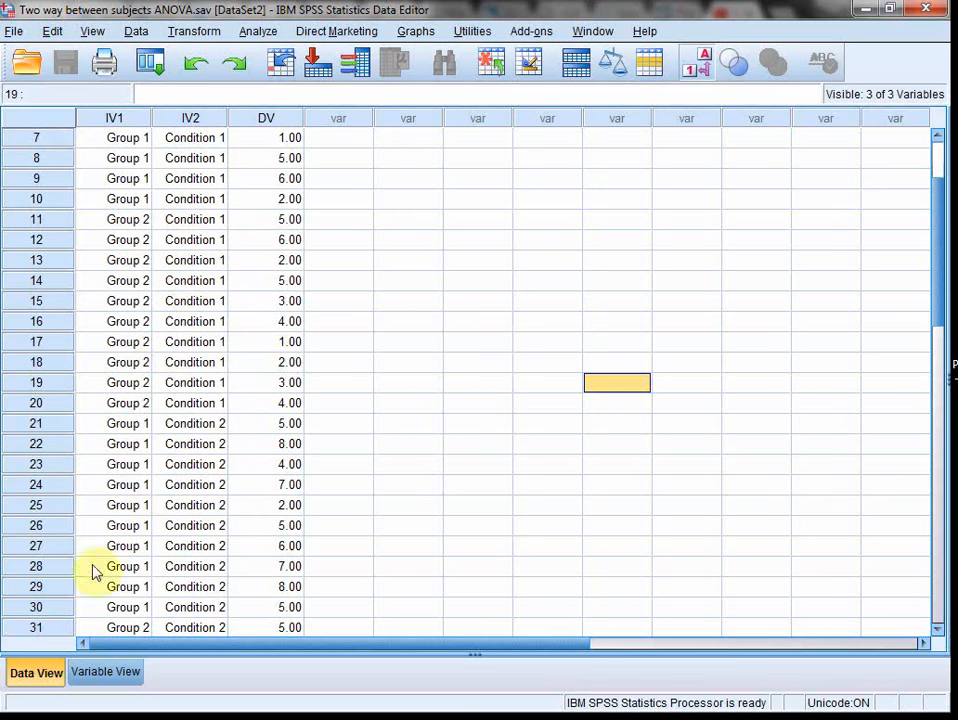
# Step: Start a univariate General Linear Model analysis with Dependent variable as its dependent variable
pyautogui.click(259, 32)
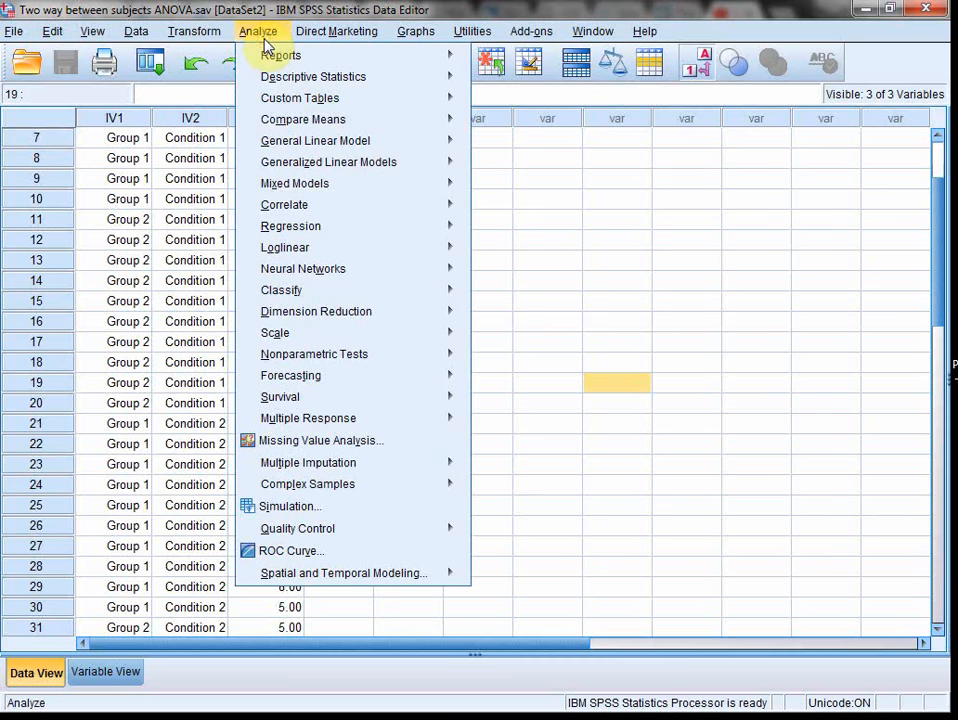
pyautogui.moveTo(330, 139)
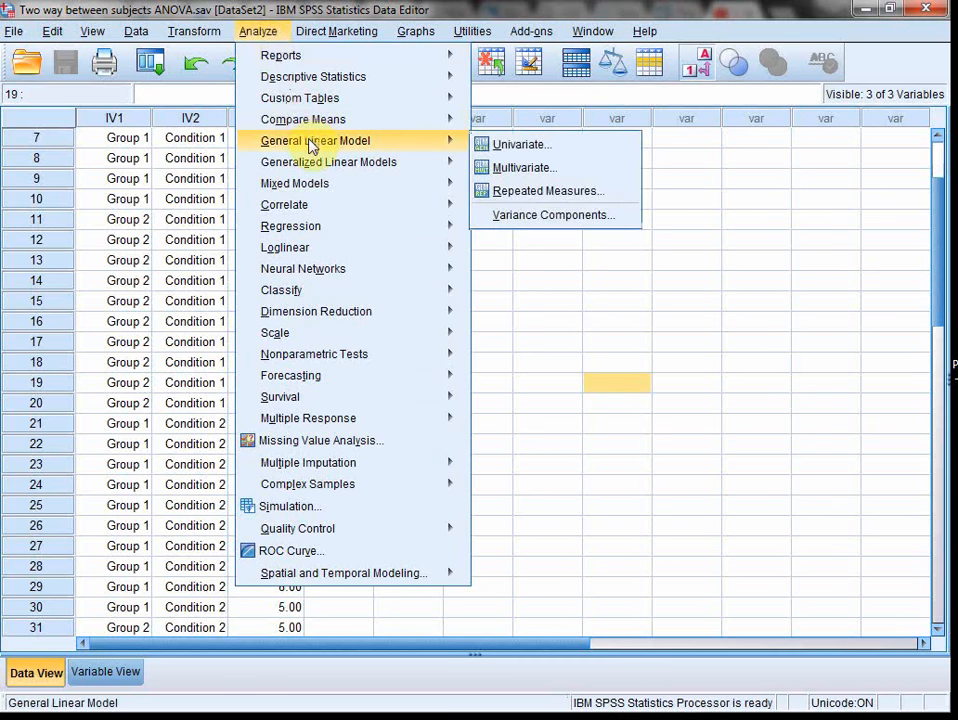
pyautogui.click(518, 150)
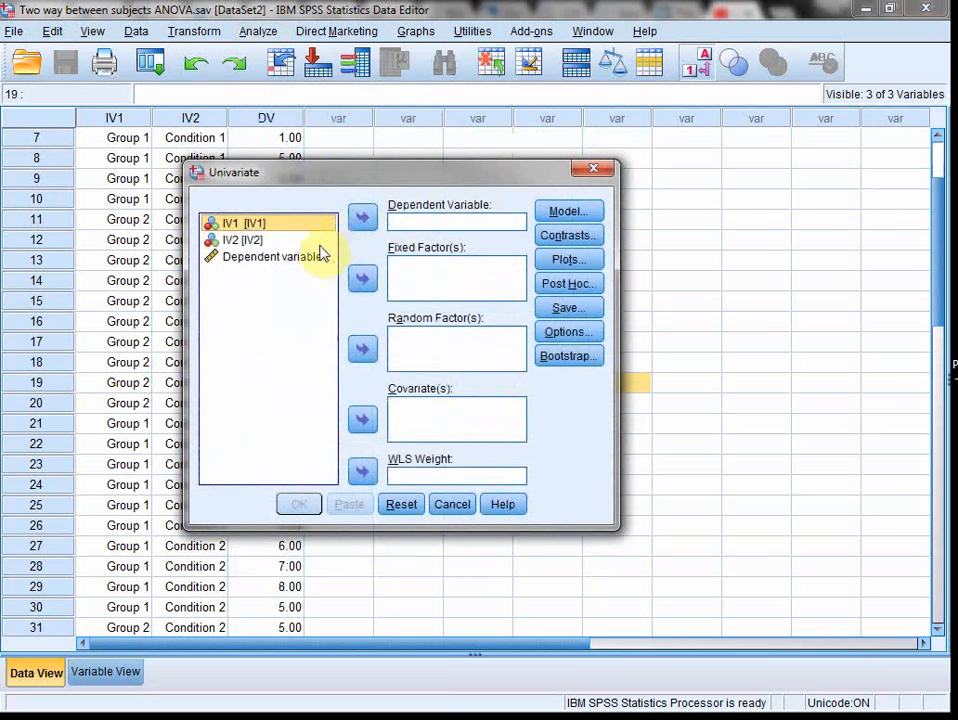
pyautogui.click(312, 258)
pyautogui.click(364, 218)
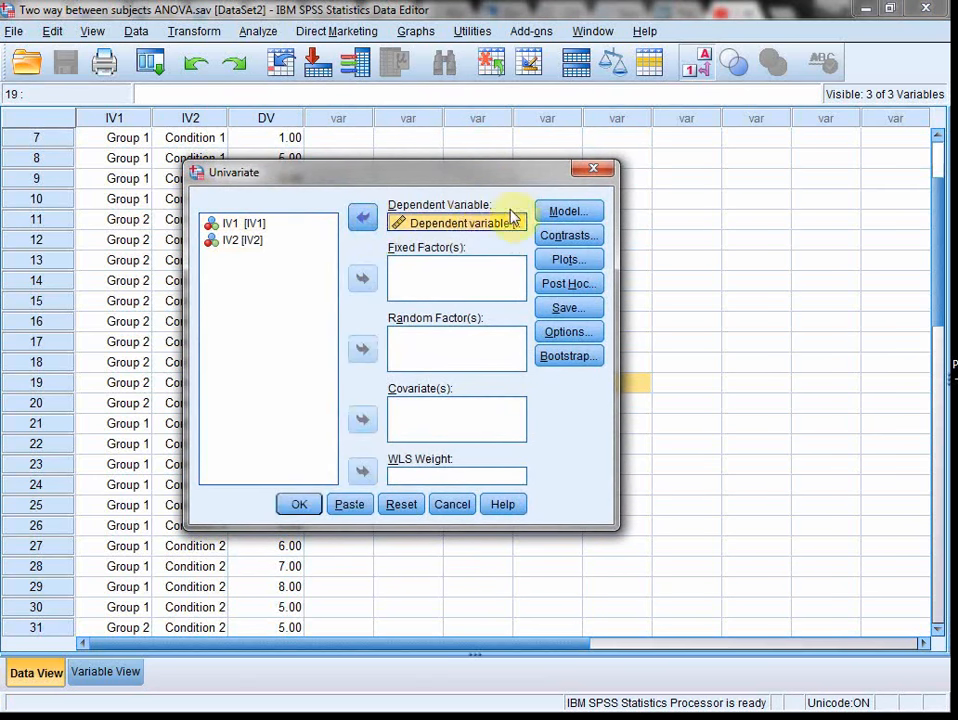
# Step: Assign IV1 and IV2 as the fixed factors of the univariate analysis
pyautogui.click(245, 224)
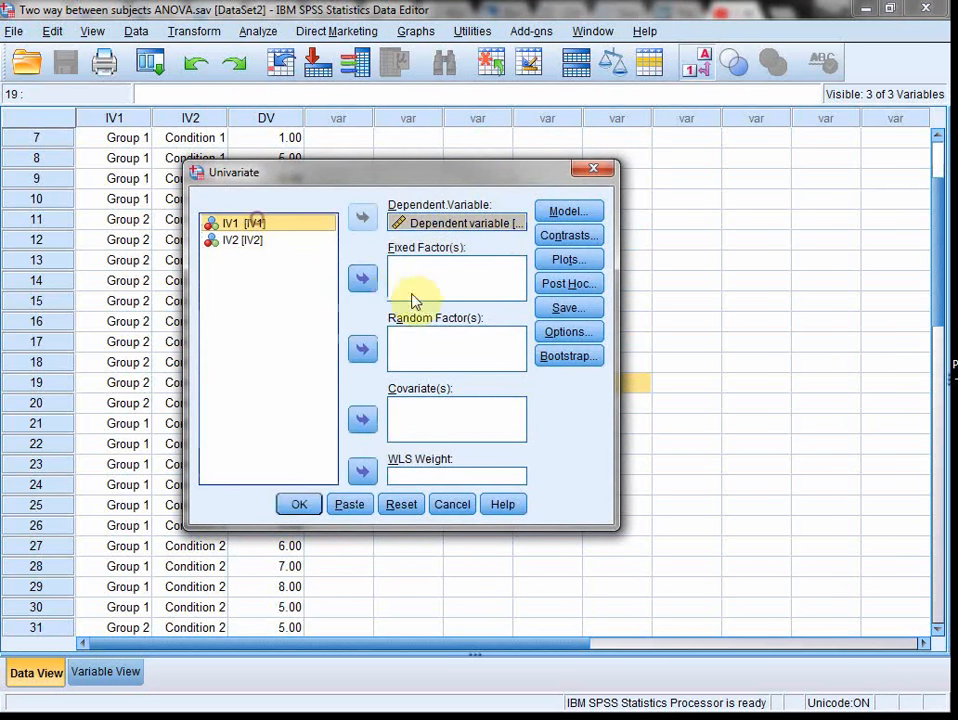
pyautogui.click(362, 278)
pyautogui.click(243, 226)
pyautogui.click(363, 281)
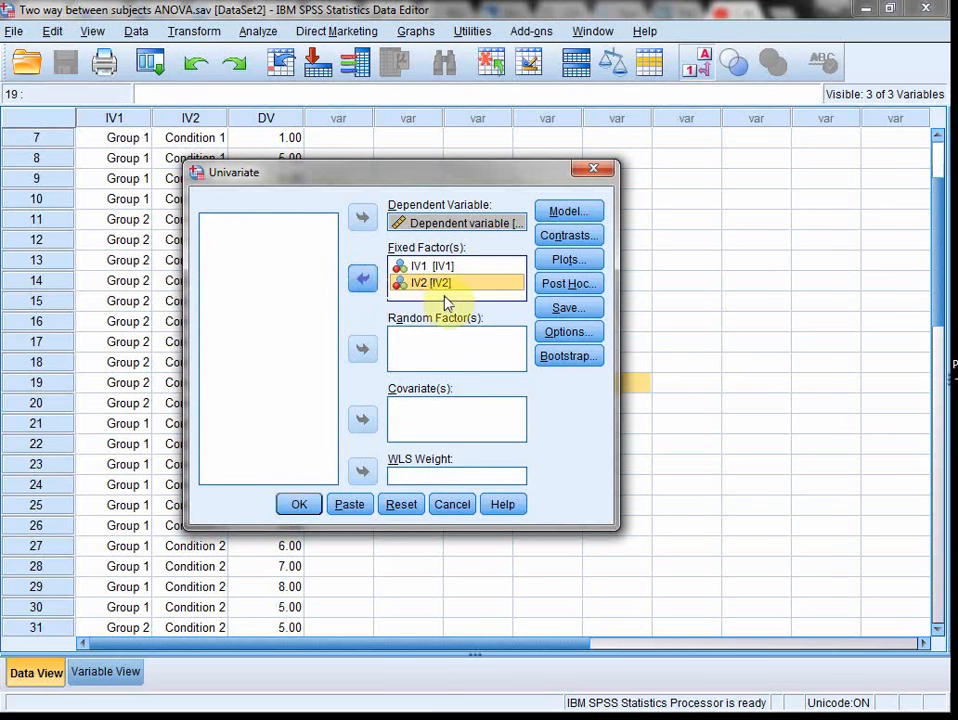
# Step: In the univariate options, request estimated marginal means for IV1, IV2 and the IV1*IV2 interaction
pyautogui.click(566, 334)
pyautogui.click(314, 305)
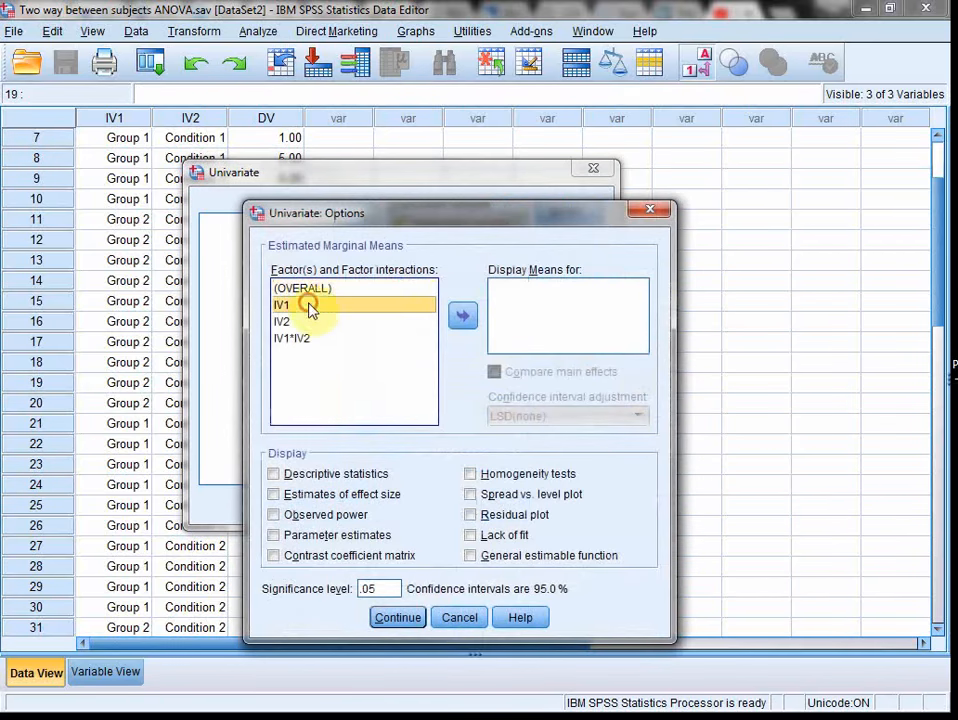
pyautogui.click(462, 316)
pyautogui.click(280, 321)
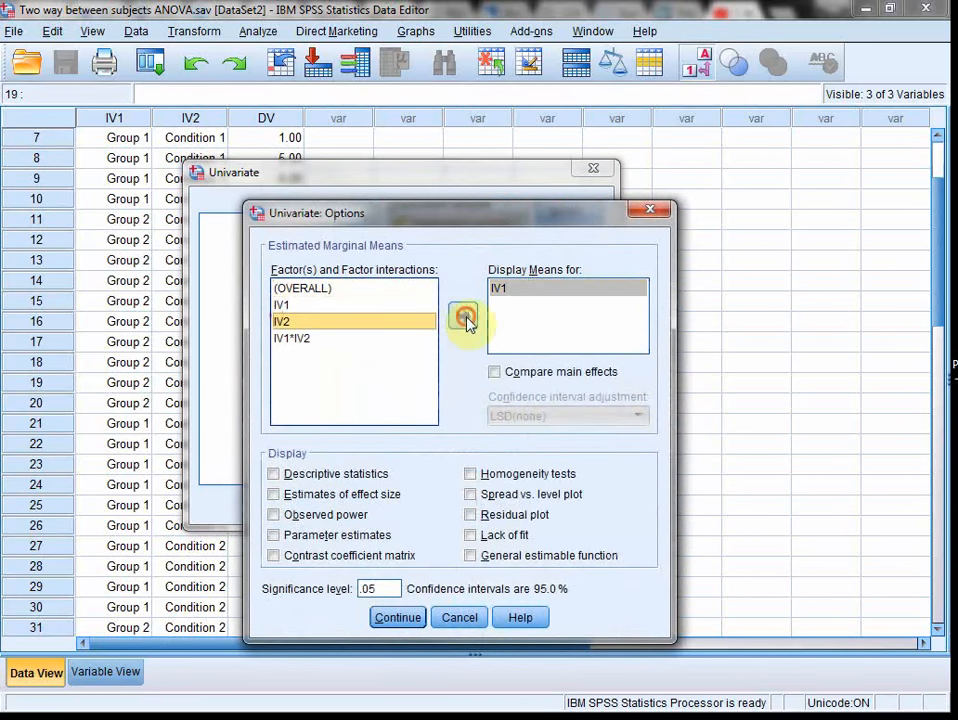
pyautogui.click(462, 316)
pyautogui.click(326, 338)
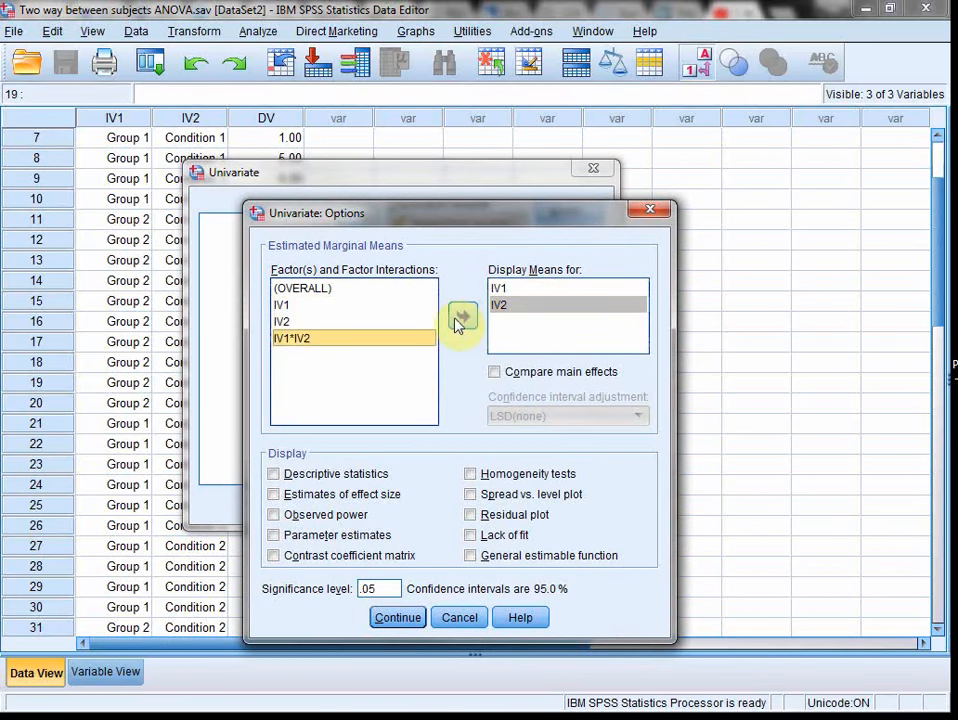
pyautogui.click(461, 317)
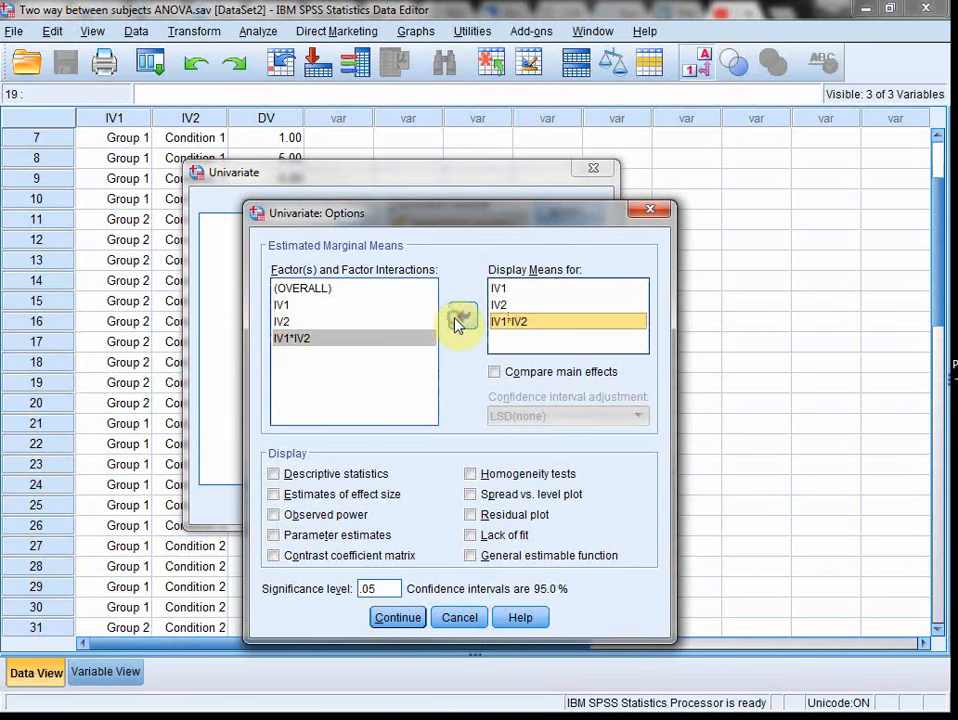
pyautogui.click(497, 289)
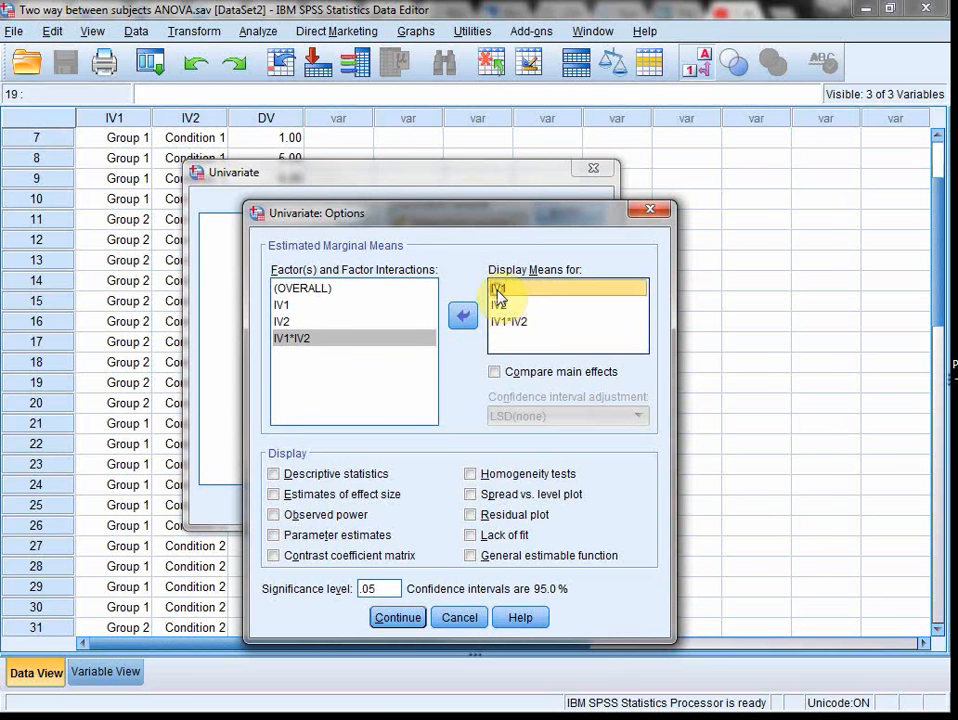
pyautogui.click(500, 307)
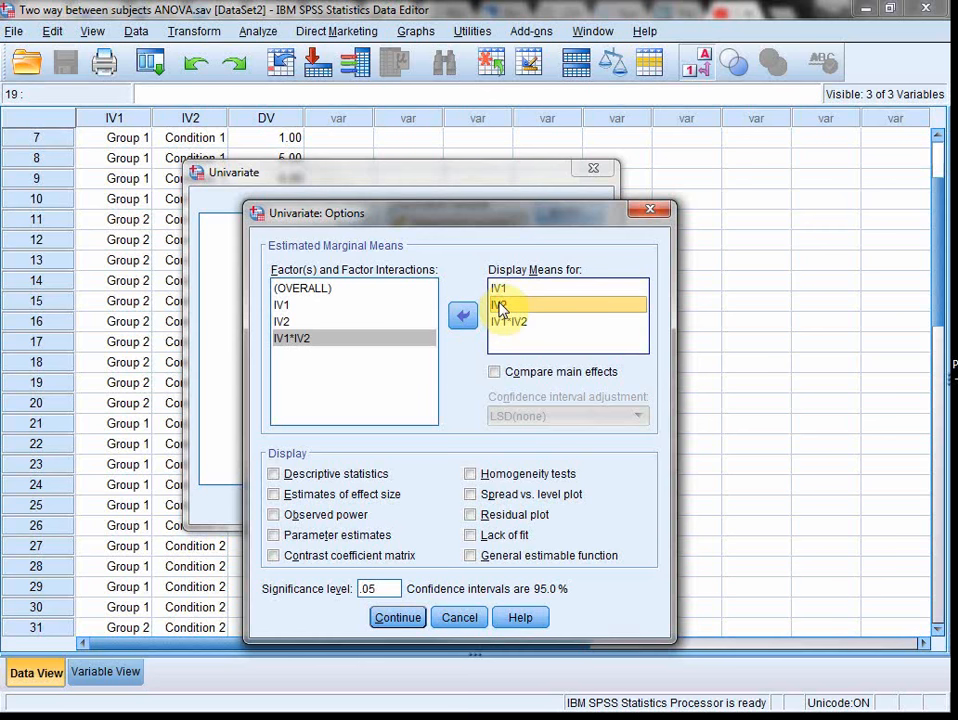
pyautogui.click(503, 322)
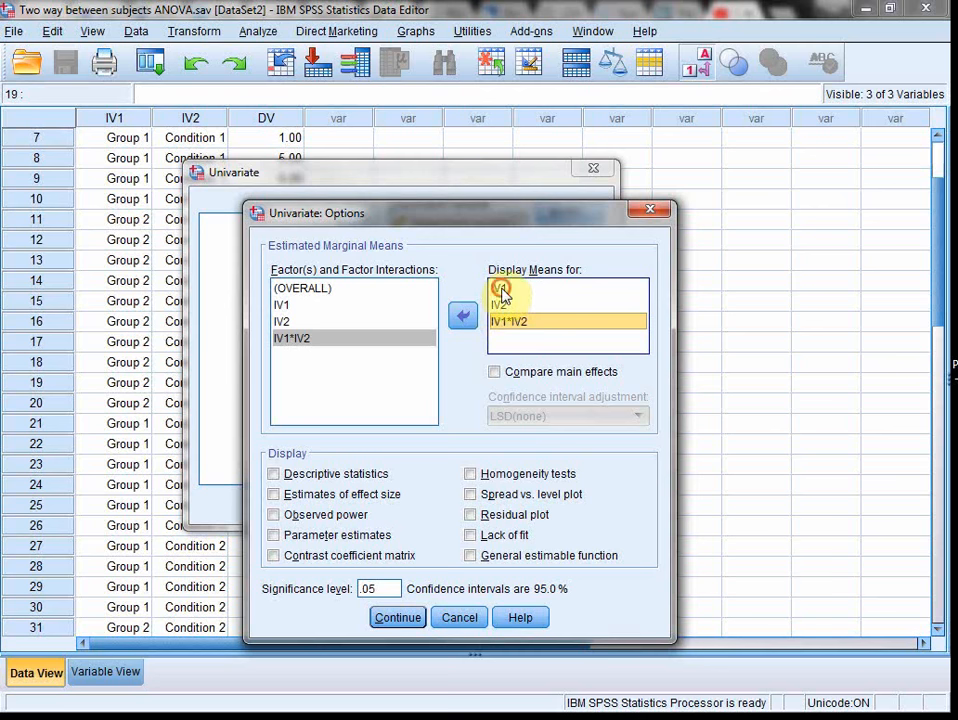
pyautogui.click(502, 290)
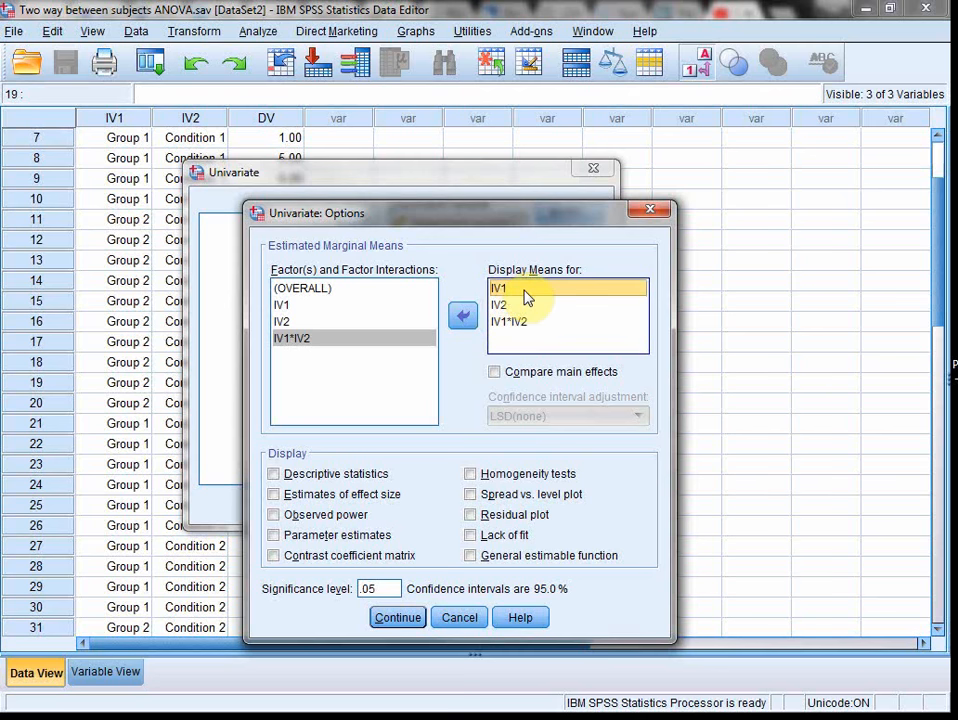
pyautogui.click(525, 305)
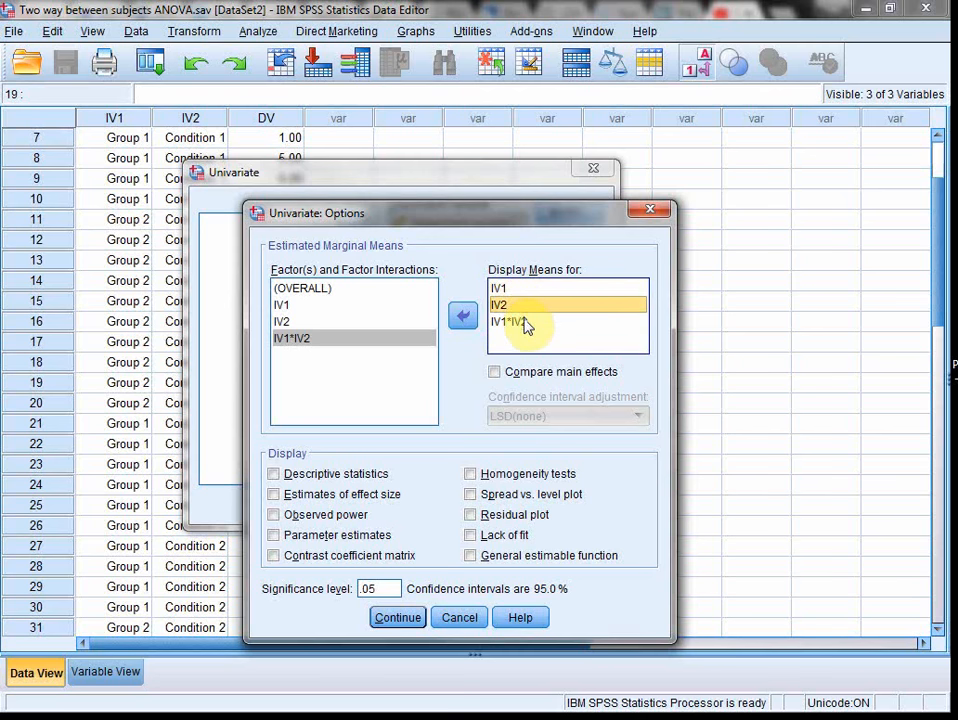
pyautogui.click(526, 323)
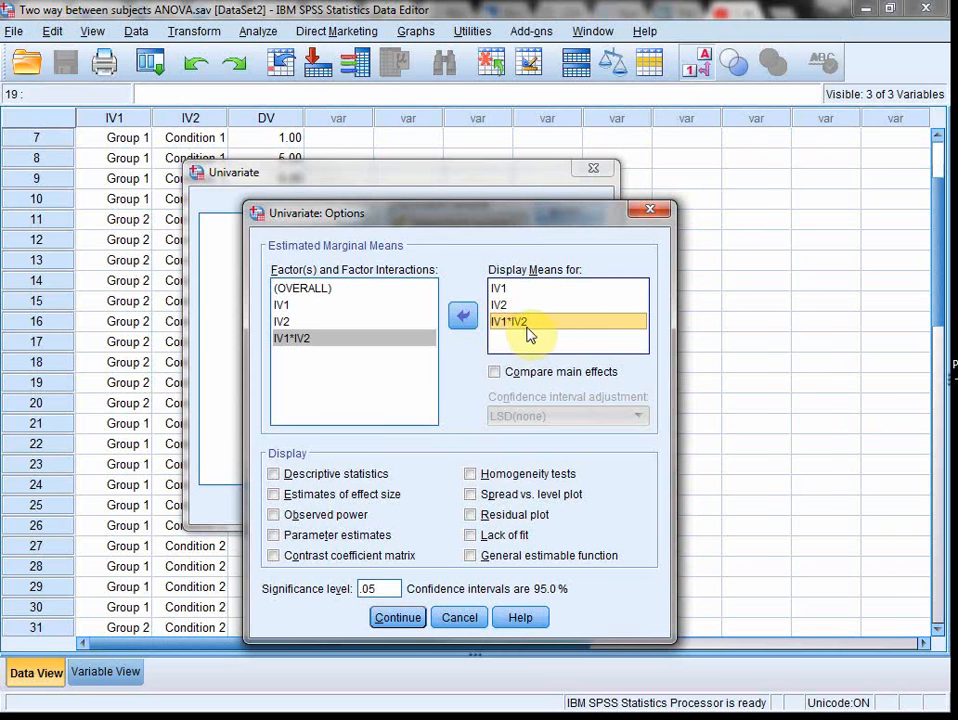
# Step: Include descriptive statistics and estimates of effect size in the output and accept the univariate options
pyautogui.click(352, 474)
pyautogui.click(345, 496)
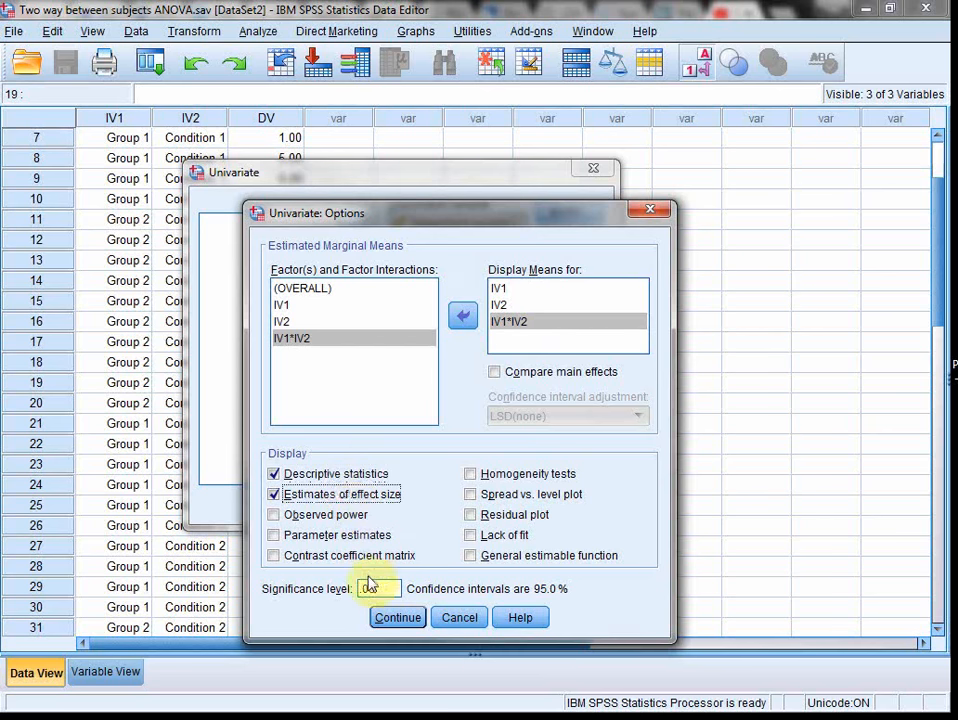
pyautogui.click(414, 620)
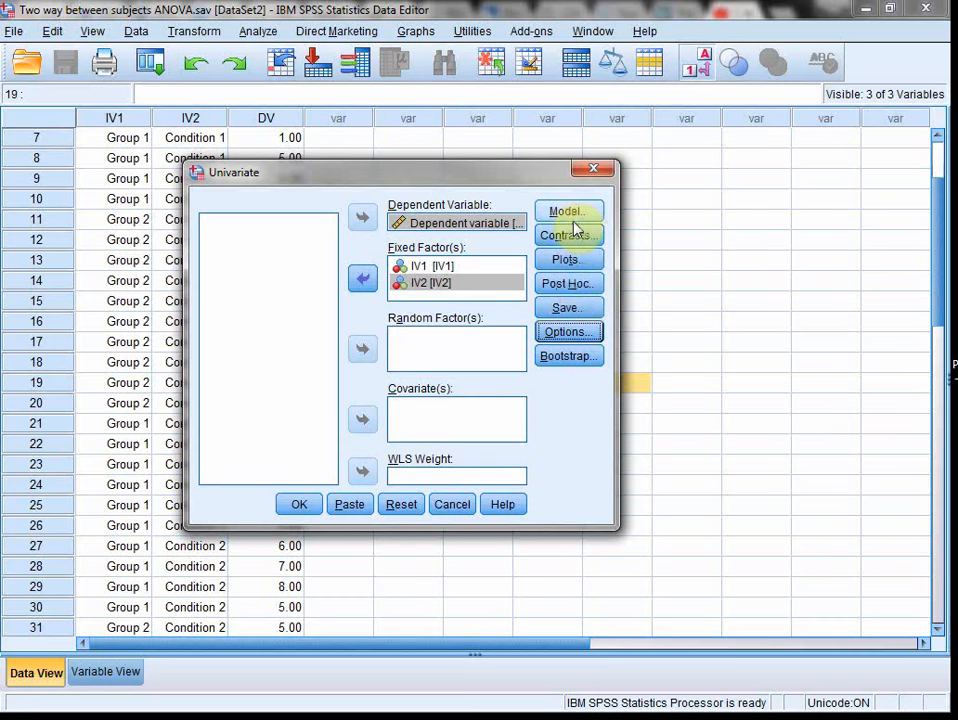
# Step: Add a profile plot with IV1 on the horizontal axis and IV2 as separate lines
pyautogui.click(567, 259)
pyautogui.click(507, 328)
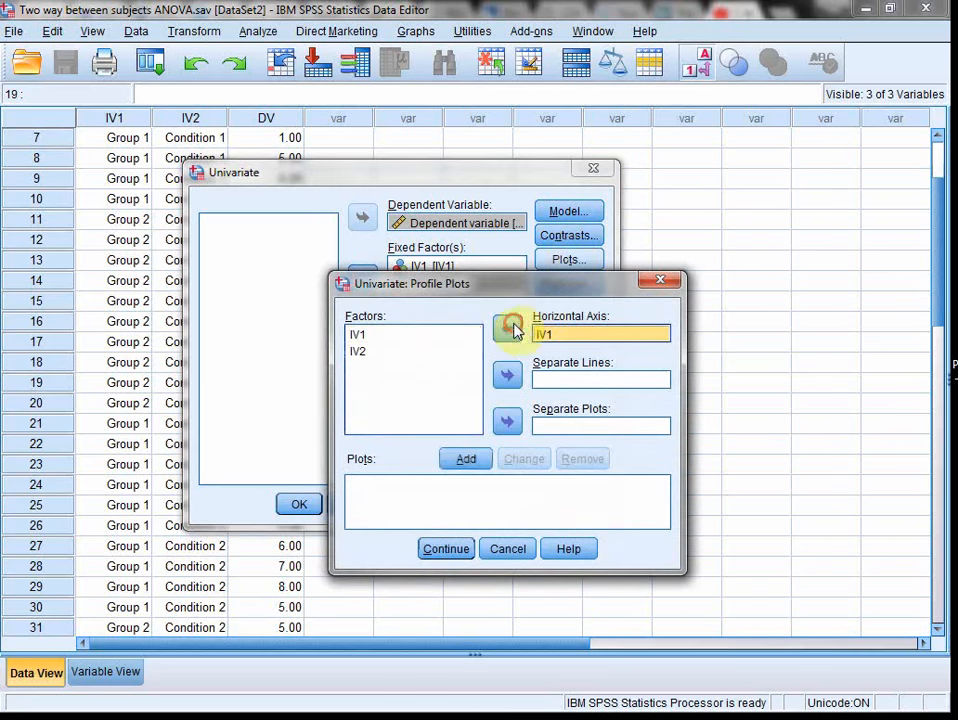
pyautogui.click(387, 351)
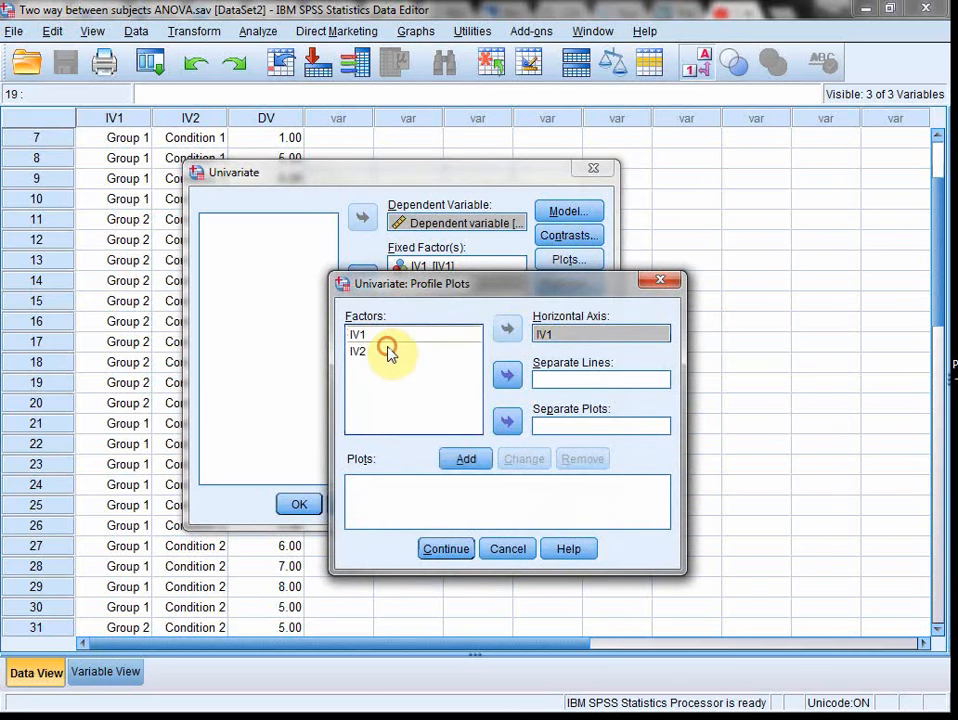
pyautogui.click(507, 376)
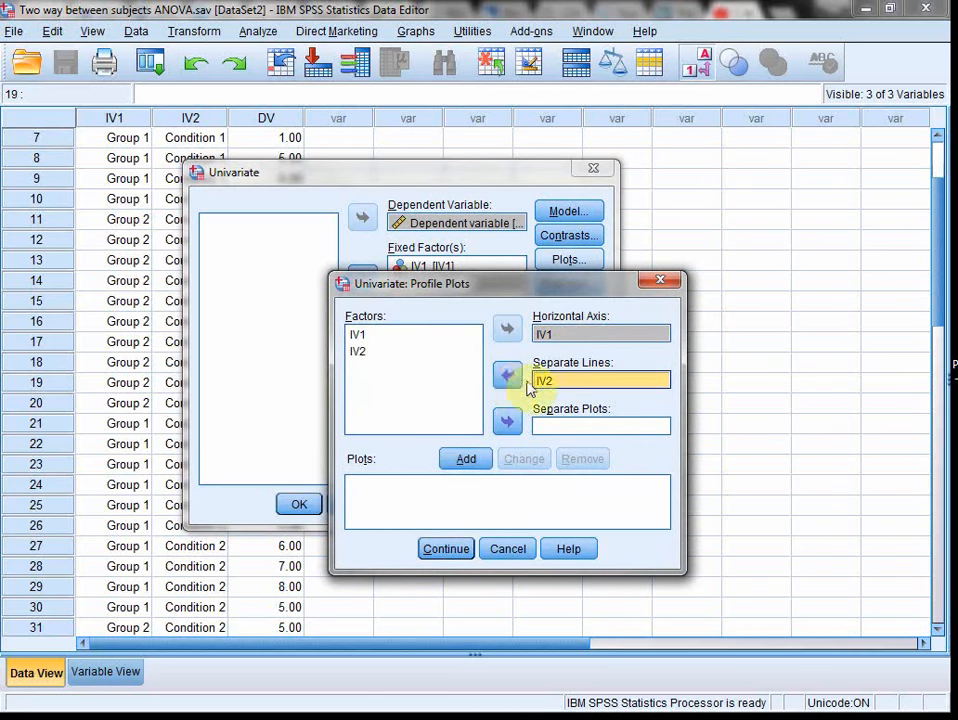
pyautogui.click(466, 459)
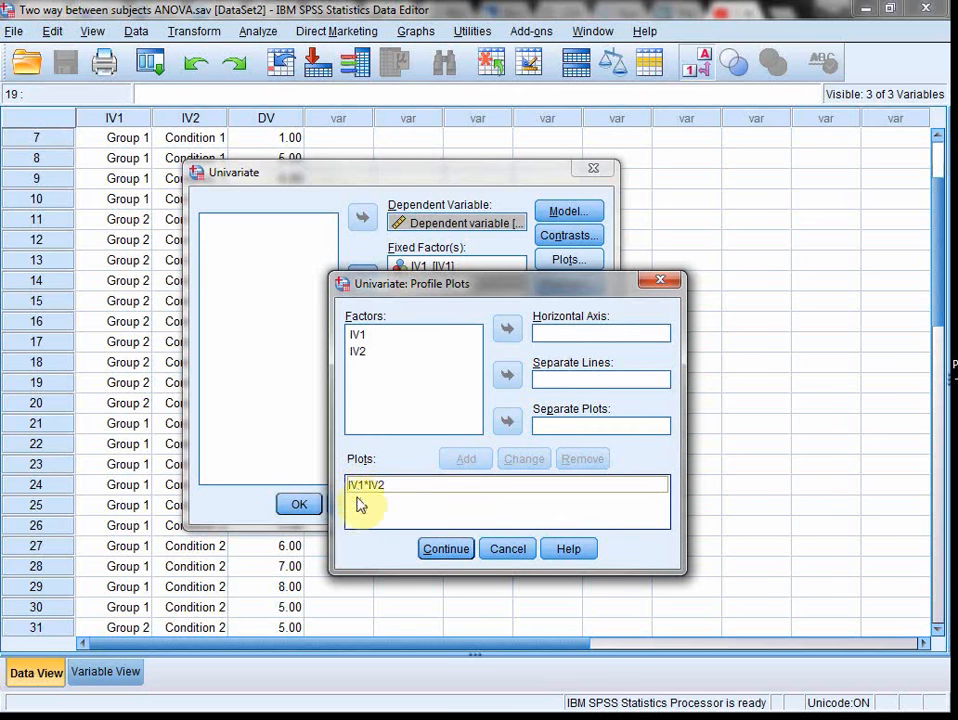
# Step: Add a second profile plot with IV2 on the horizontal axis and IV1 as separate lines, and accept the plots
pyautogui.click(400, 350)
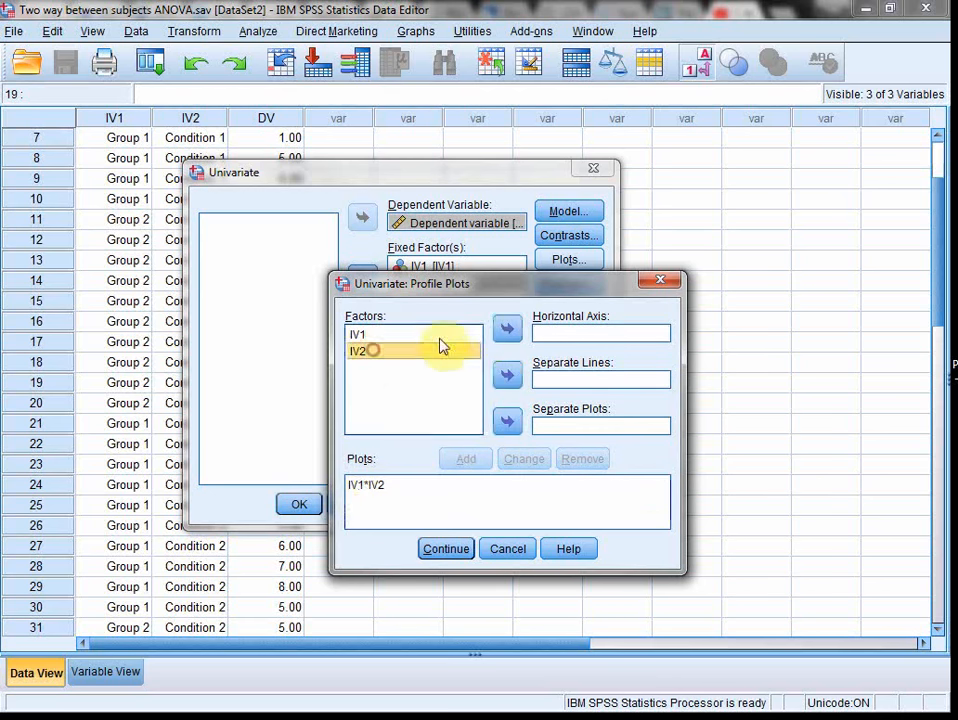
pyautogui.click(507, 329)
pyautogui.click(382, 333)
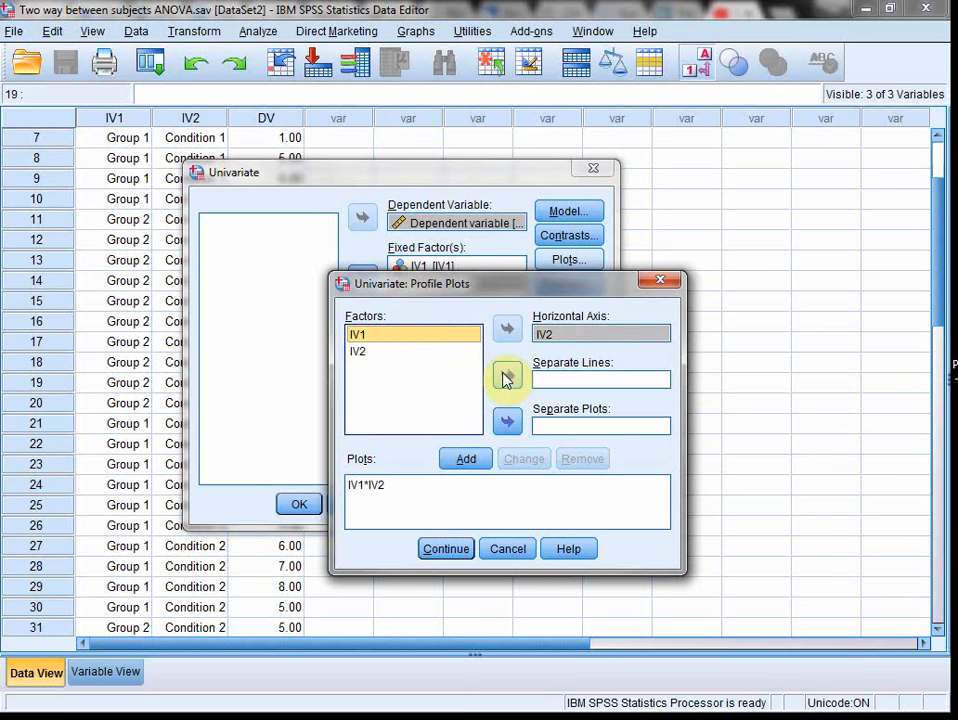
pyautogui.click(507, 376)
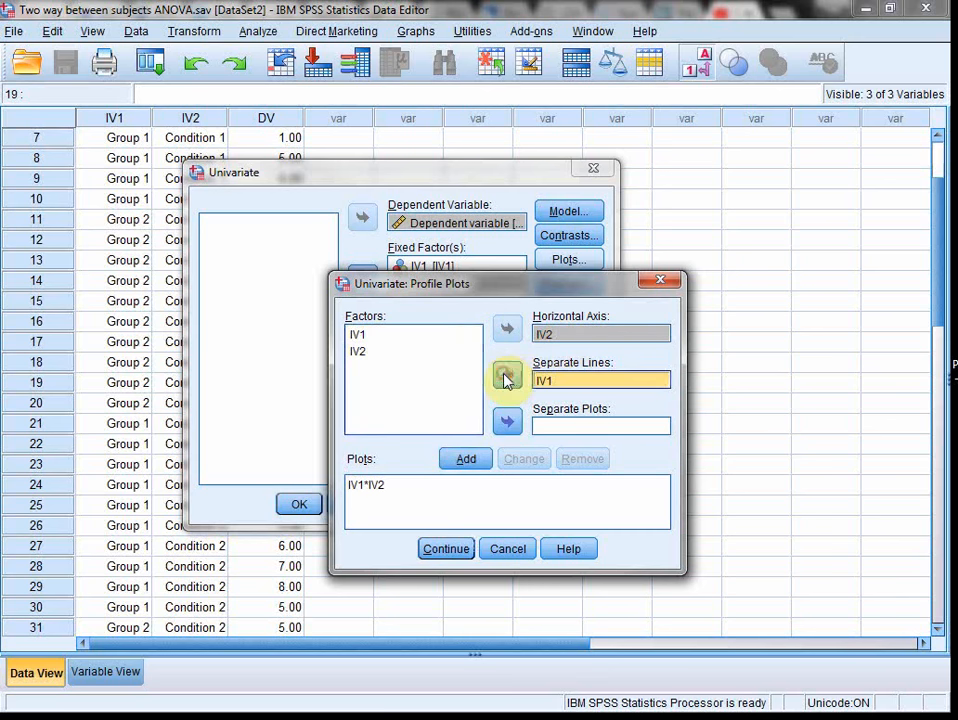
pyautogui.click(470, 458)
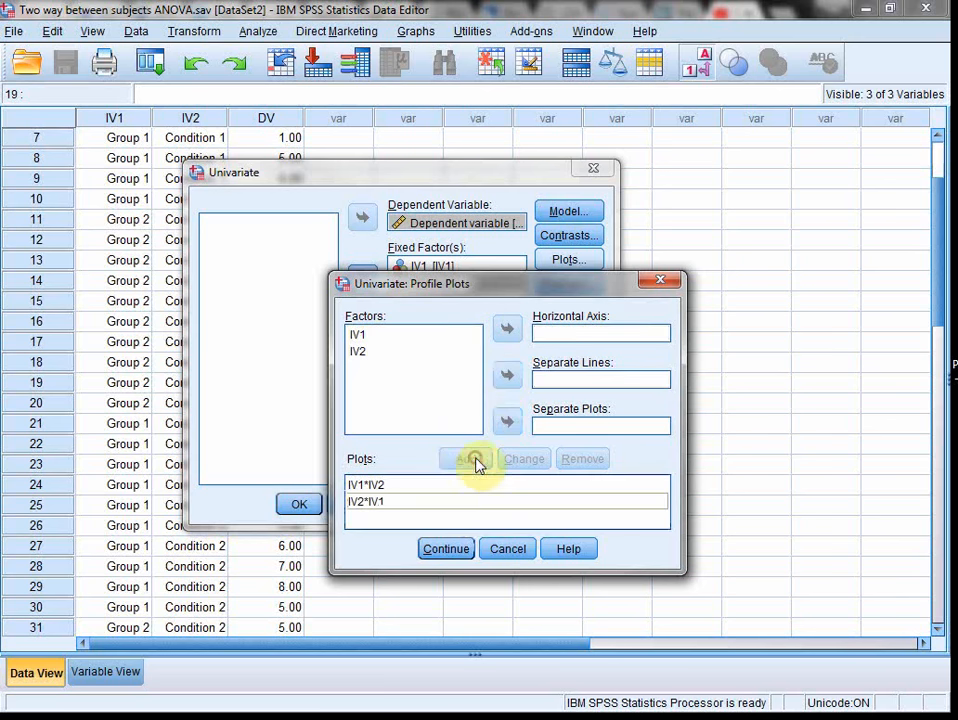
pyautogui.click(446, 549)
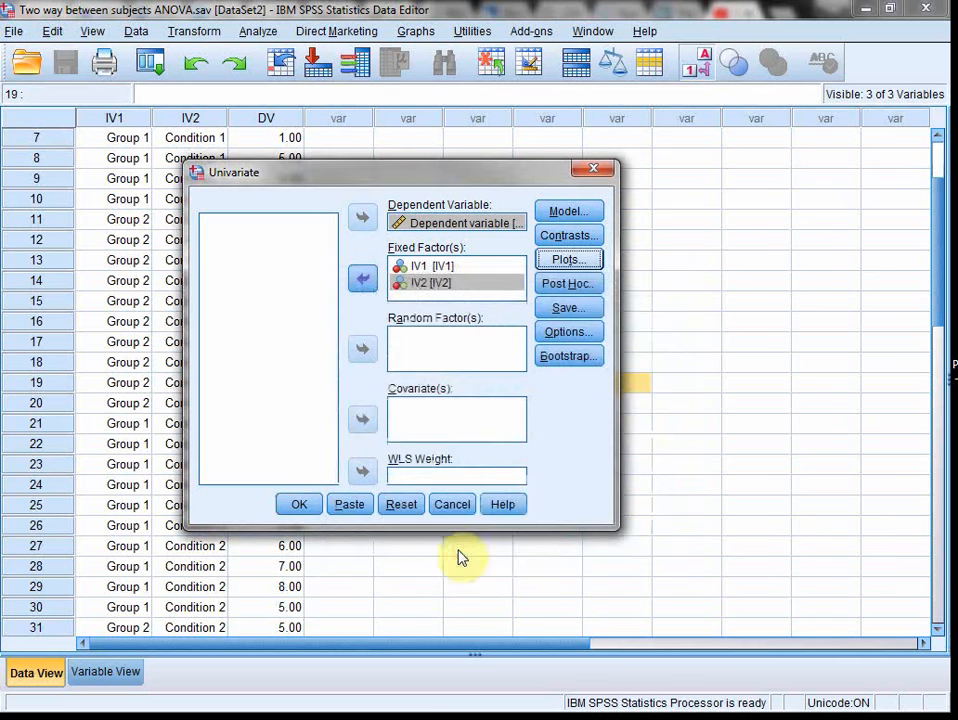
# Step: Run the univariate analysis and bring its output window onto this screen, maximized
pyautogui.click(300, 505)
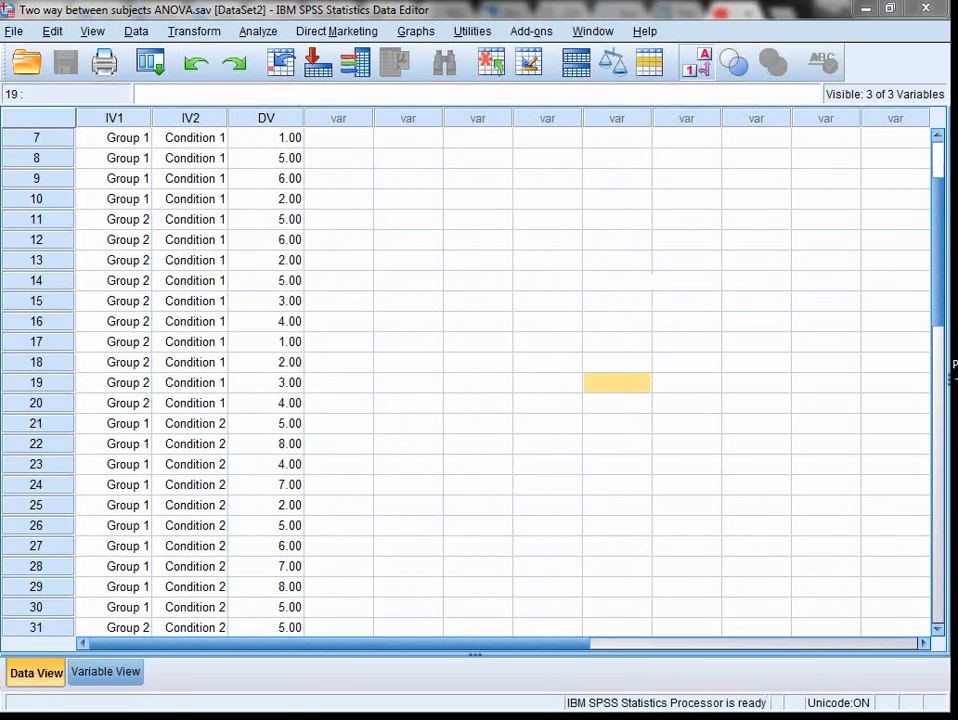
pyautogui.moveTo(955, 50); pyautogui.dragTo(585, 64)
pyautogui.doubleClick(585, 64)
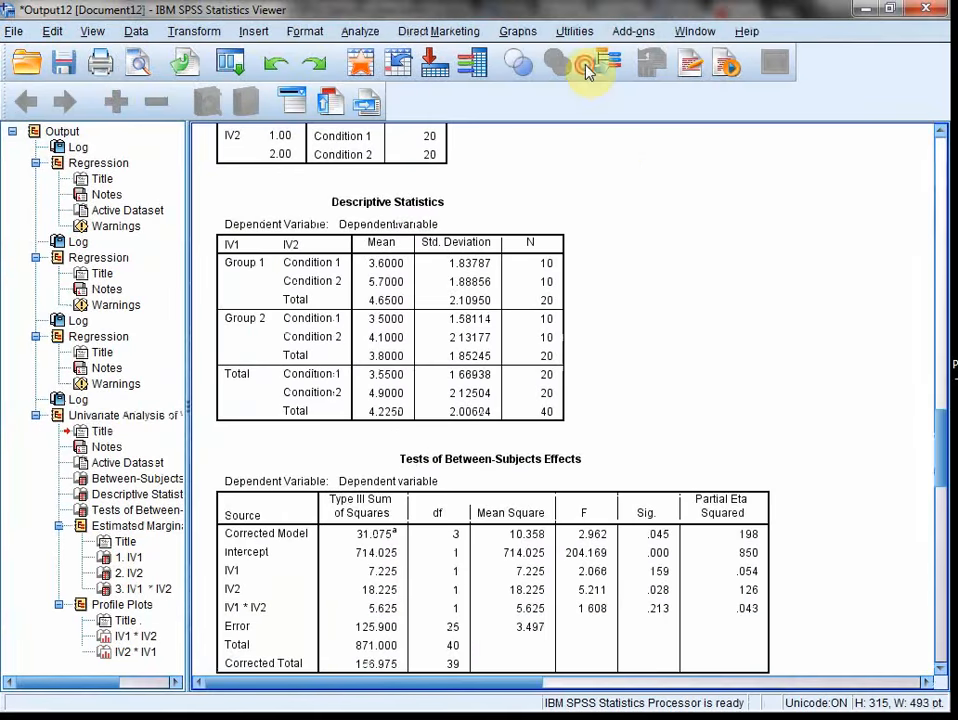
# Step: Shrink the output outline to give the results more room and examine the Between-Subjects Factors table
pyautogui.scroll(2, 660, 220)
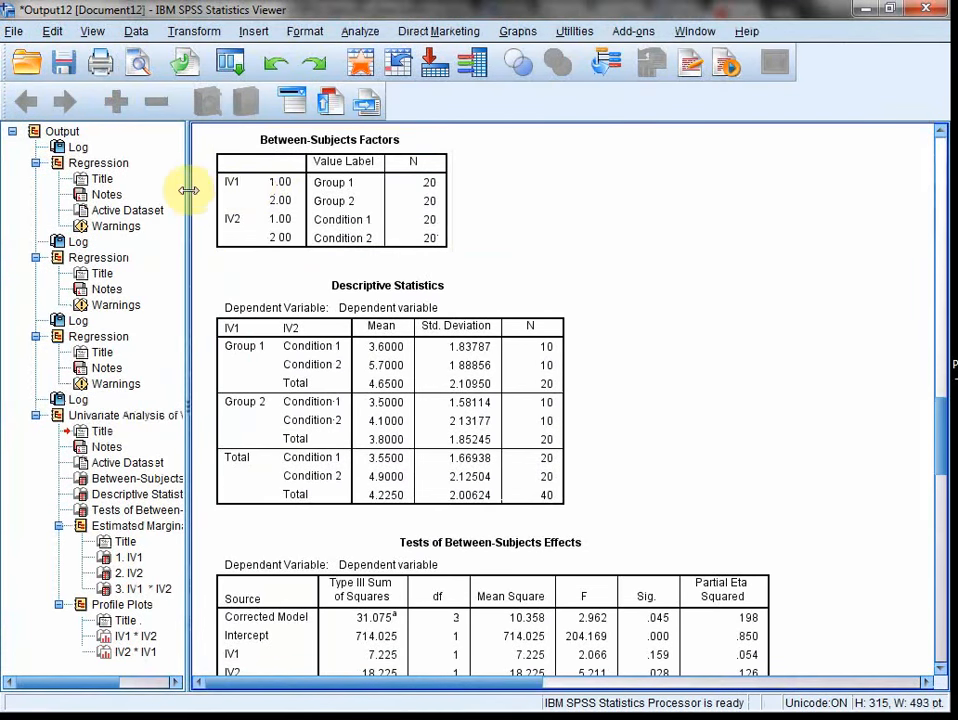
pyautogui.moveTo(121, 195); pyautogui.dragTo(17, 188)
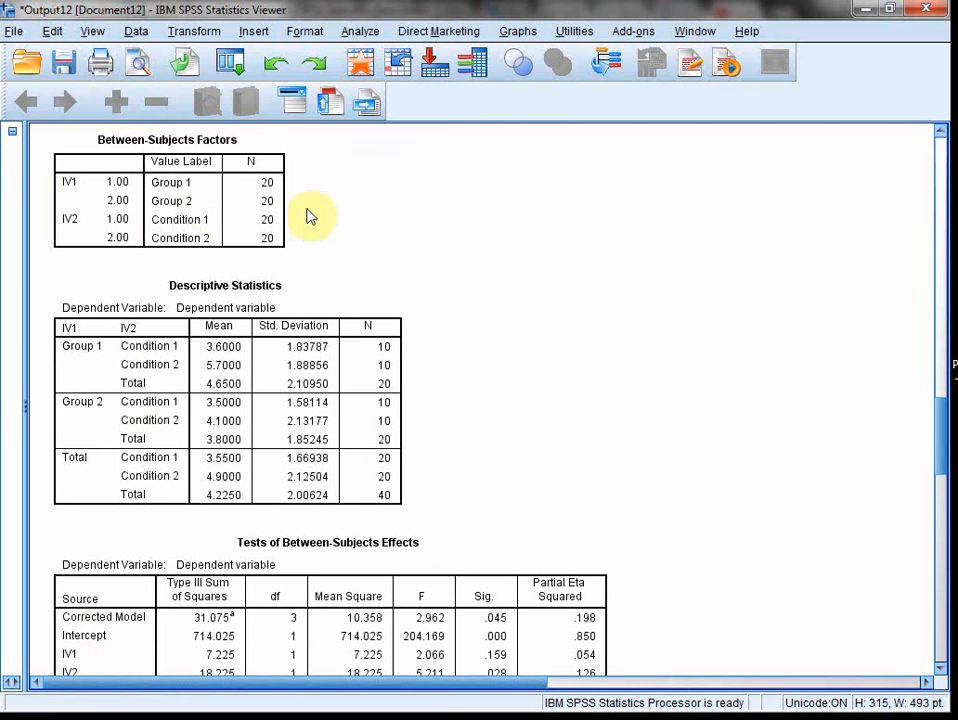
pyautogui.click(268, 233)
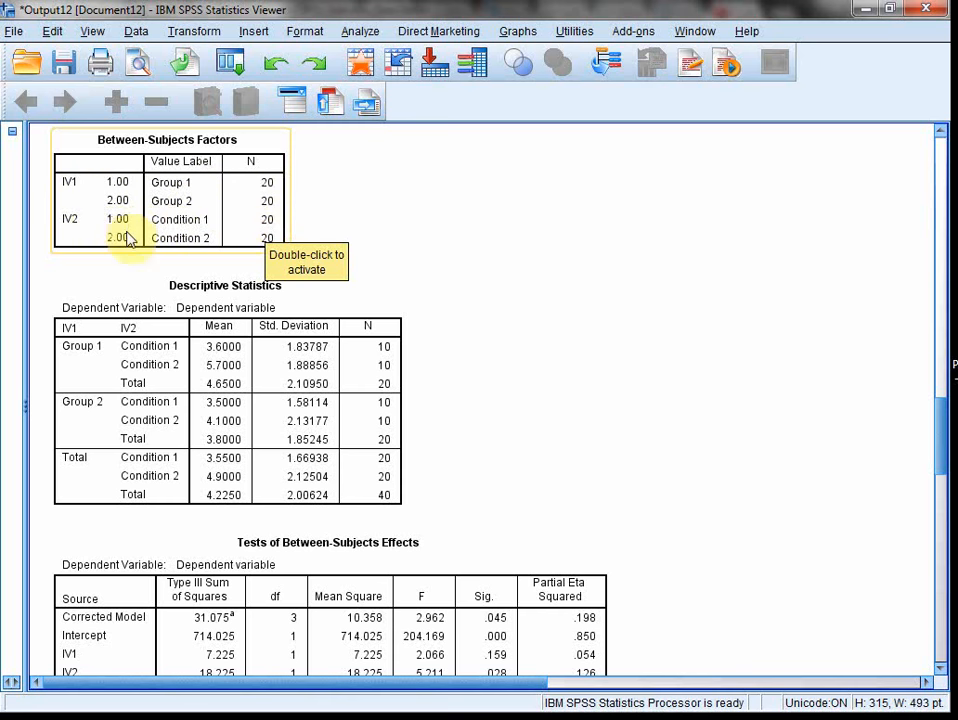
# Step: Examine the Descriptive Statistics table for the means, standard deviations and N of each IV1 and IV2 combination
pyautogui.click(340, 199)
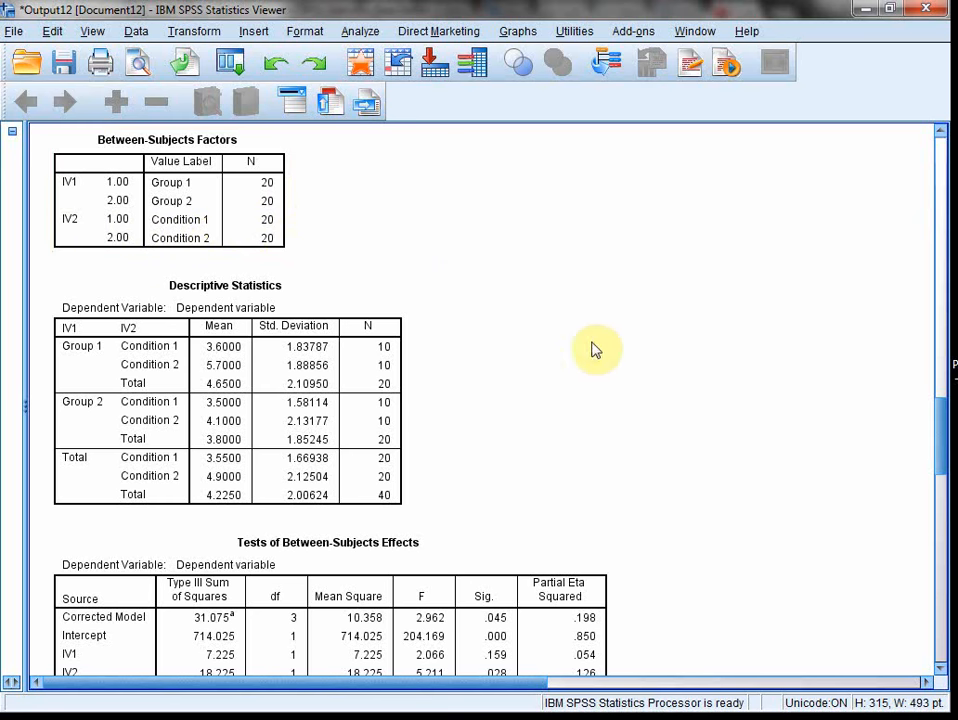
pyautogui.click(140, 352)
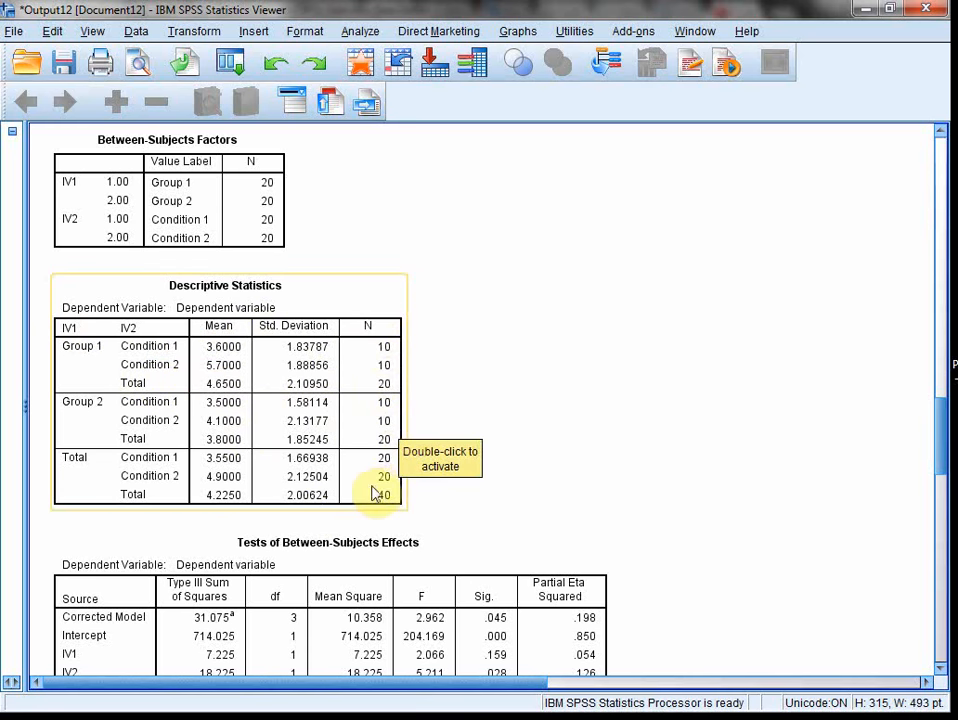
pyautogui.scroll(-3, 614, 443)
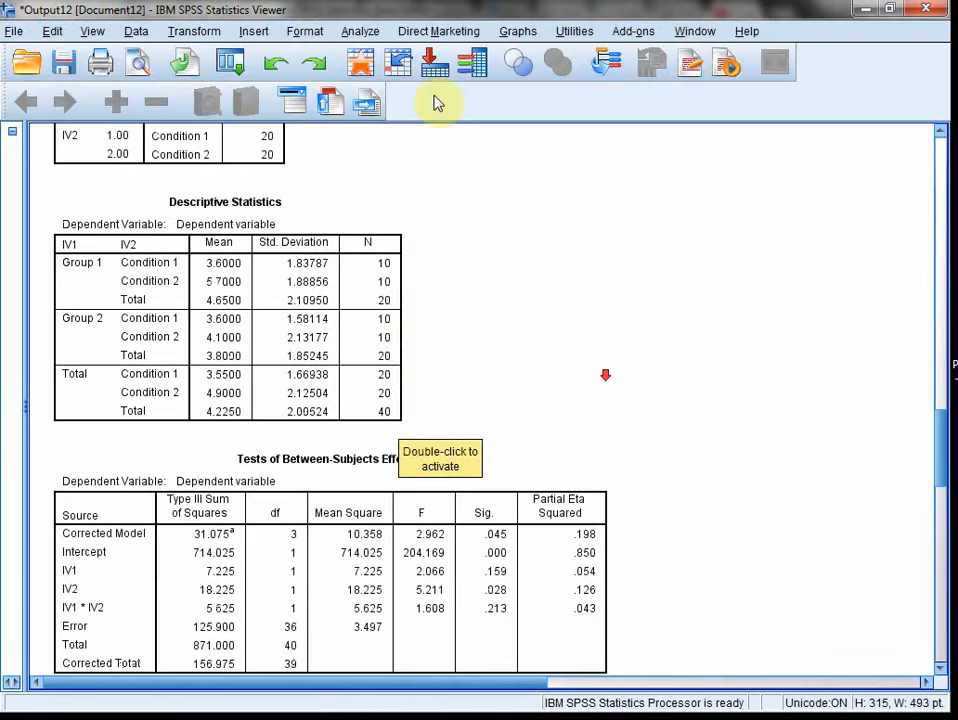
# Step: Check in the data file how cases are divided across the IV1 groups and IV2 conditions, and return to the output's Descriptive Statistics table
pyautogui.click(360, 62)
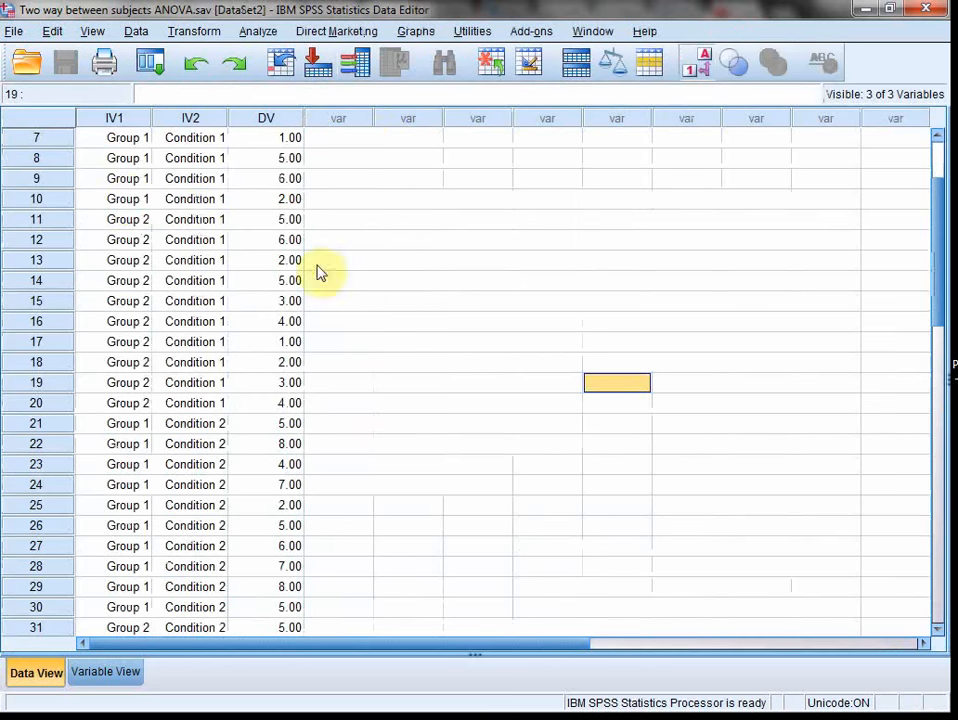
pyautogui.scroll(2, 45, 150)
pyautogui.click(43, 142)
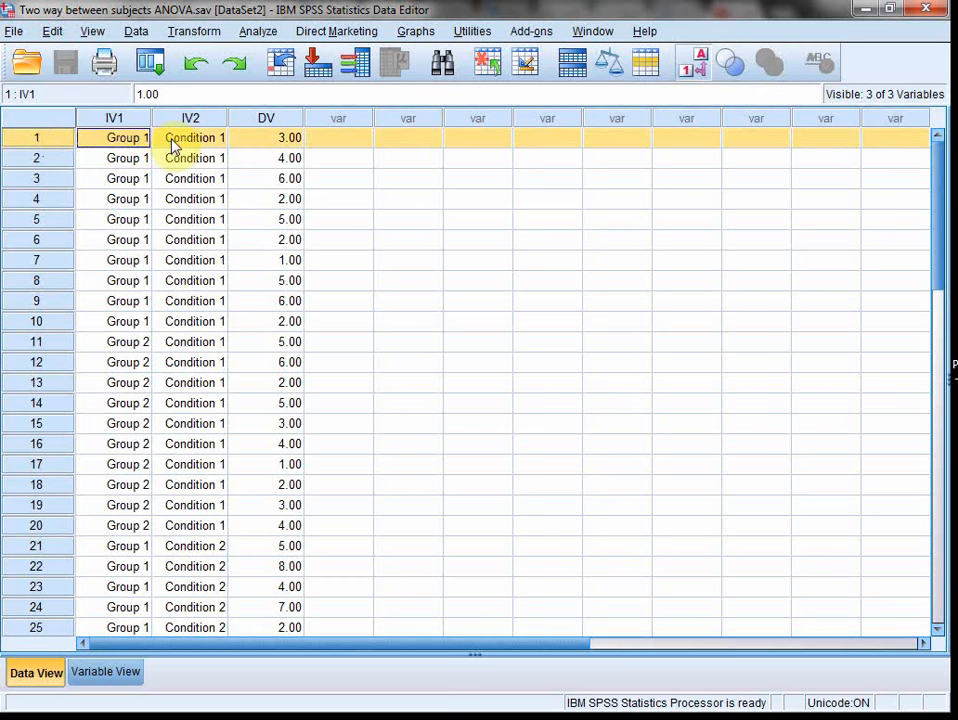
pyautogui.doubleClick(116, 140)
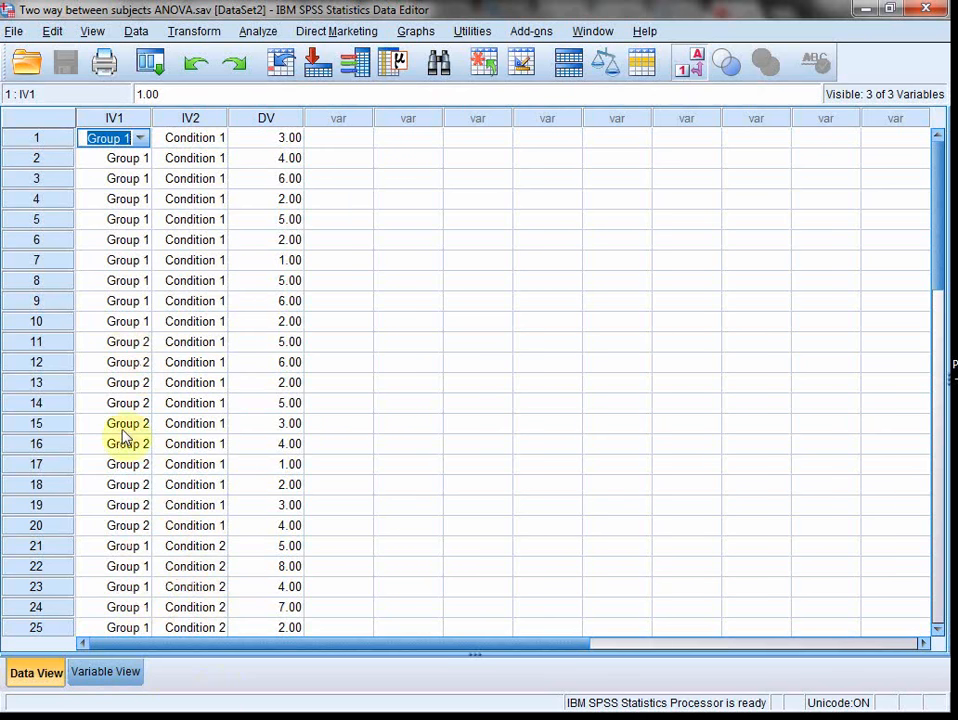
pyautogui.scroll(-4, 190, 432)
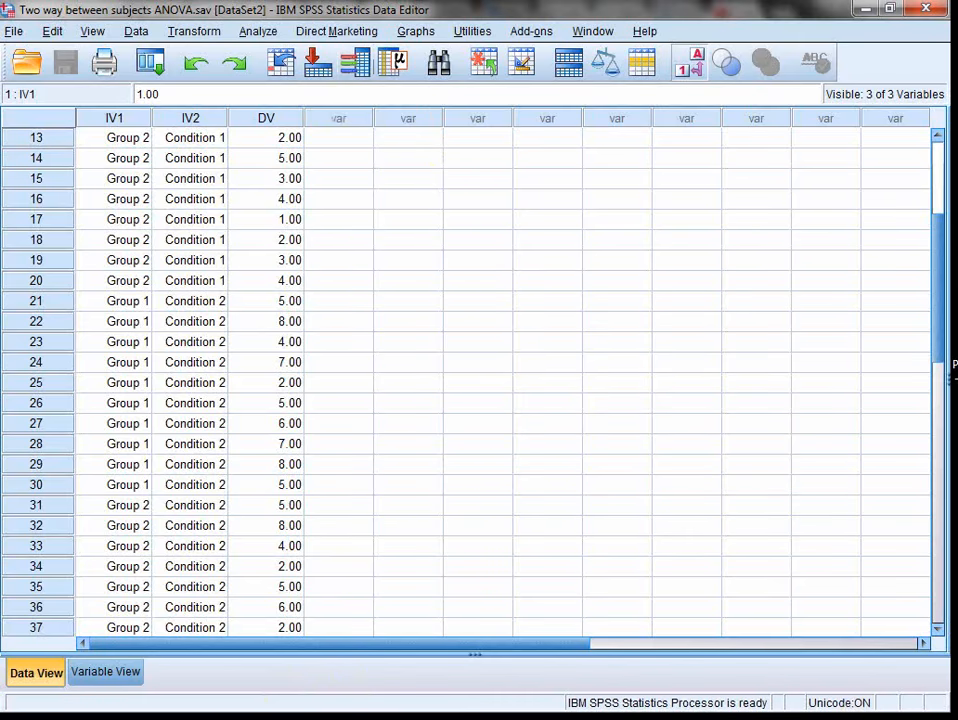
pyautogui.hotkey('alt', 'Tab')
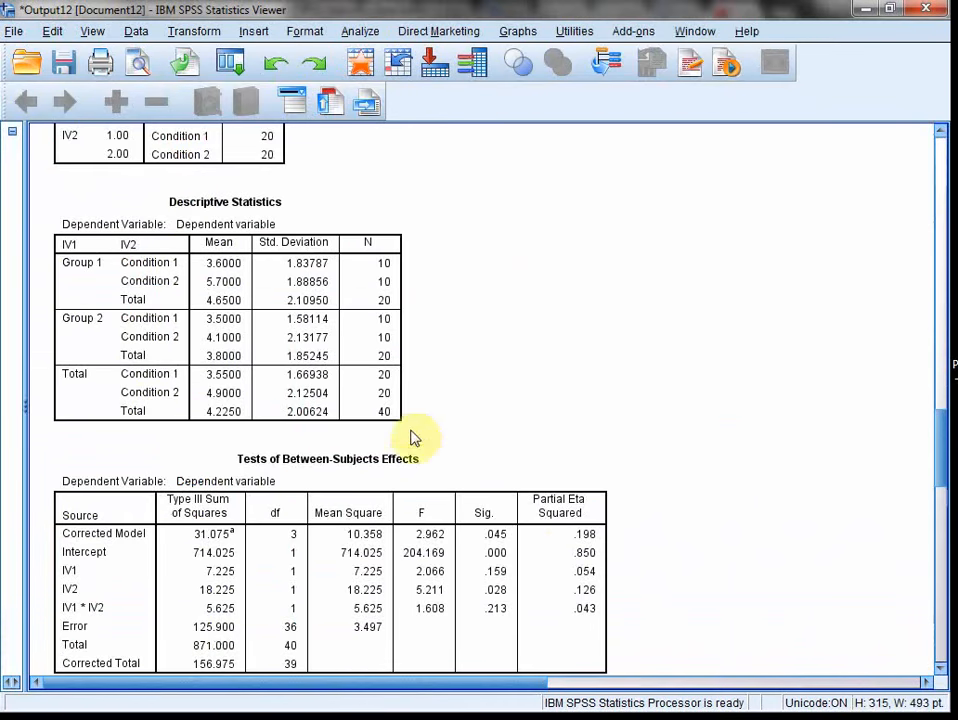
pyautogui.click(328, 267)
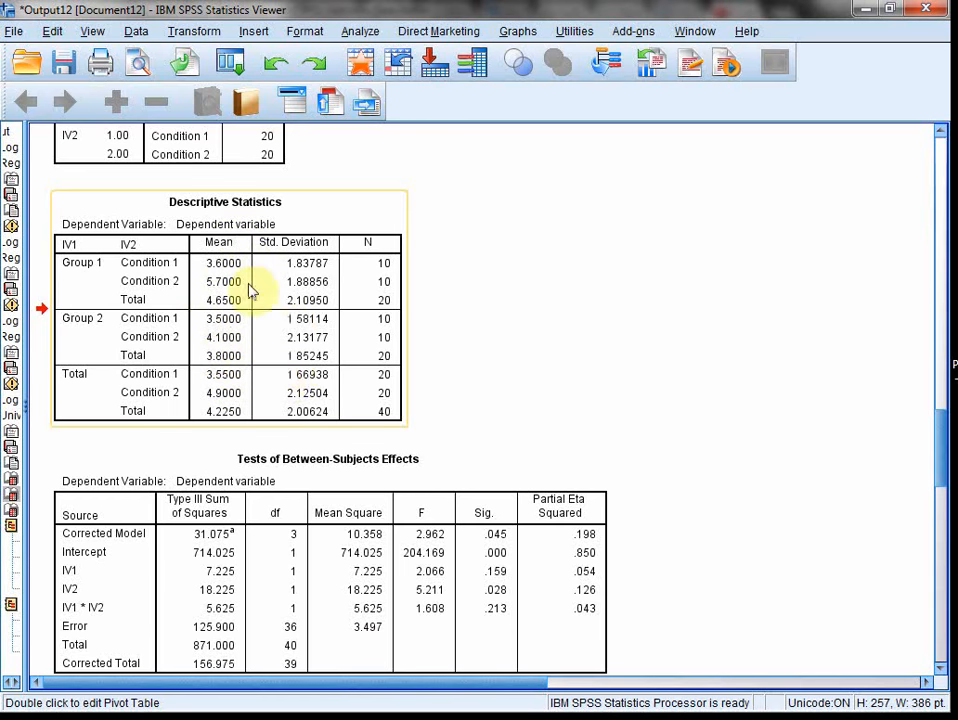
# Step: Delete the values of the Corrected Model, Intercept and Total rows from the Tests of Between-Subjects Effects table
pyautogui.scroll(-2, 368, 320)
pyautogui.scroll(-2, 368, 307)
pyautogui.click(419, 372)
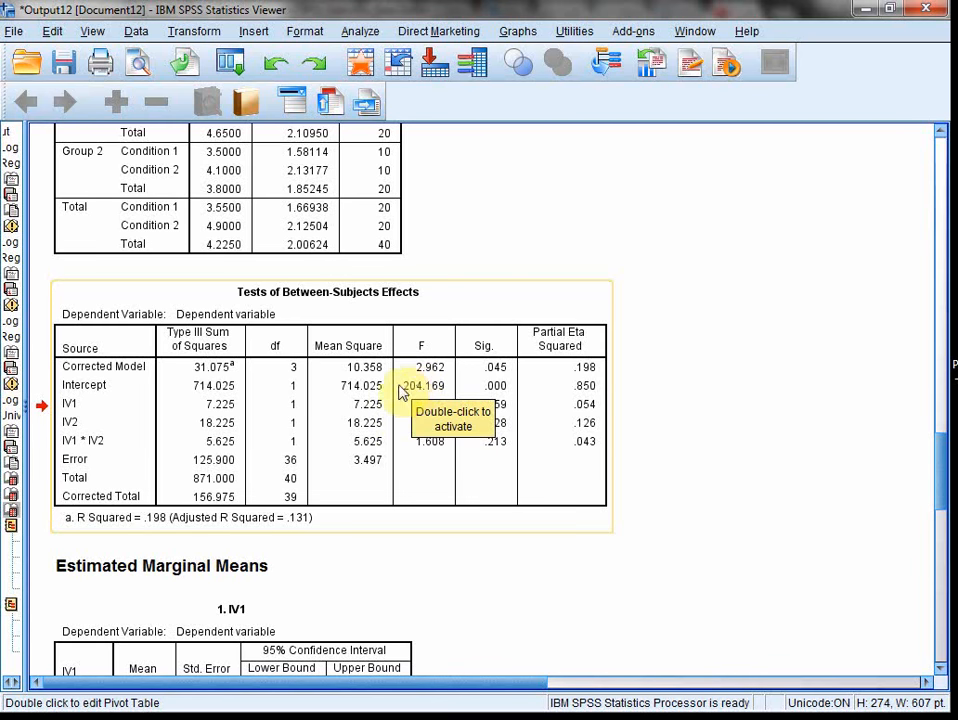
pyautogui.doubleClick(395, 395)
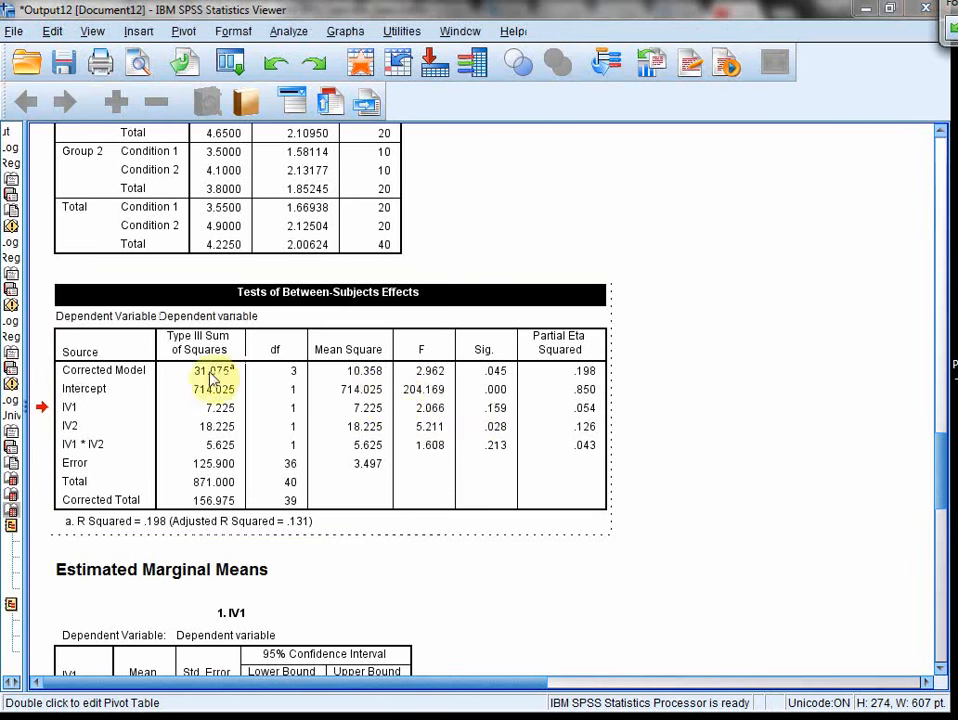
pyautogui.moveTo(207, 371); pyautogui.dragTo(557, 403)
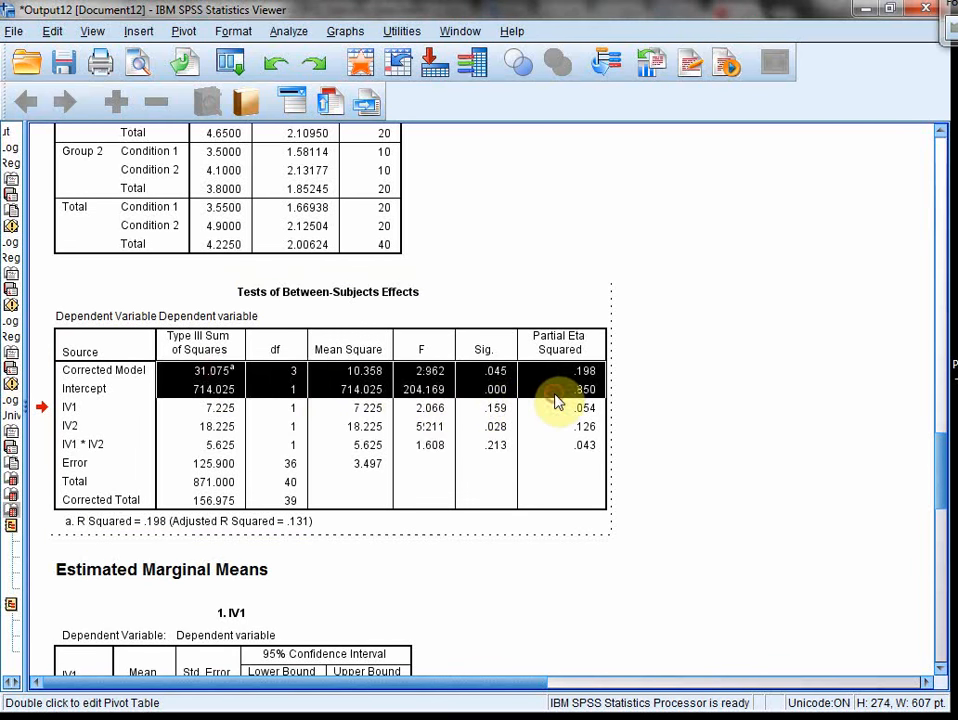
pyautogui.press('Delete')
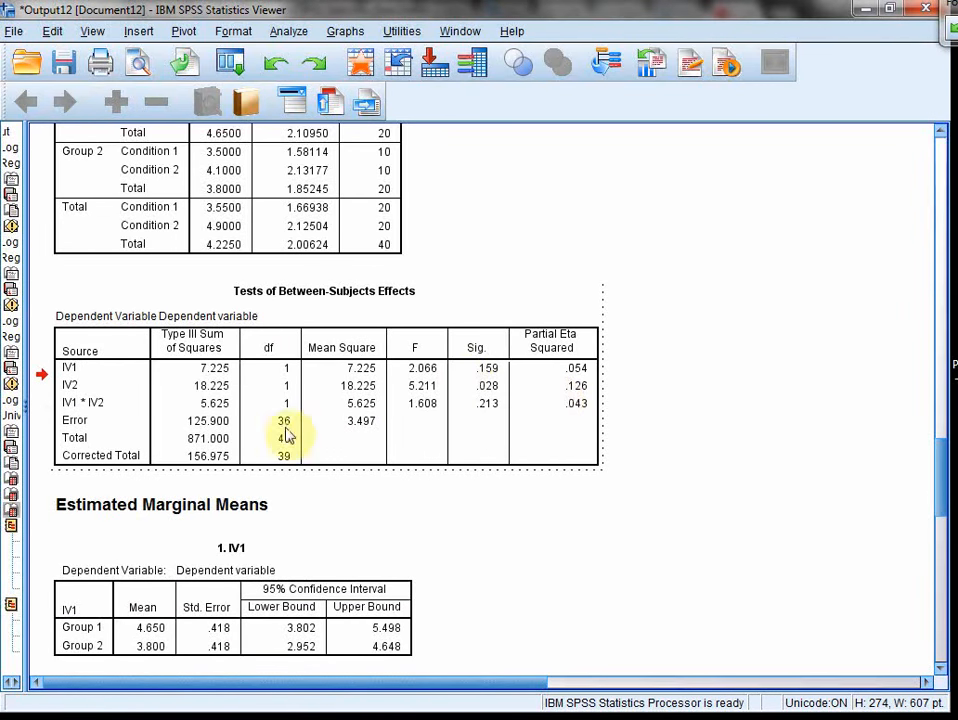
pyautogui.moveTo(160, 438); pyautogui.dragTo(270, 445)
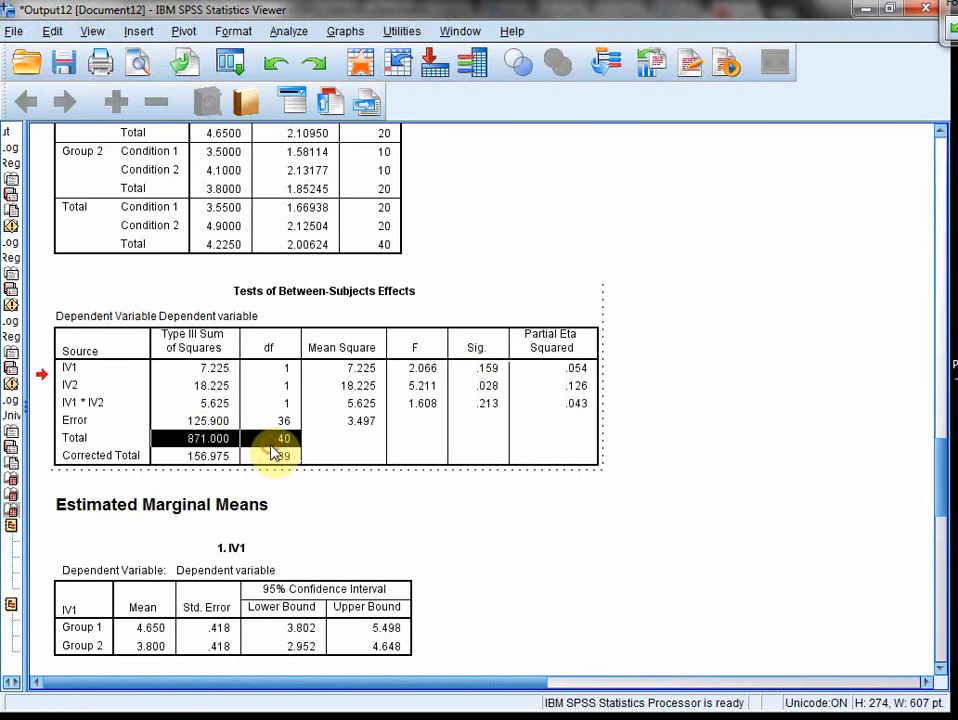
pyautogui.press('Delete')
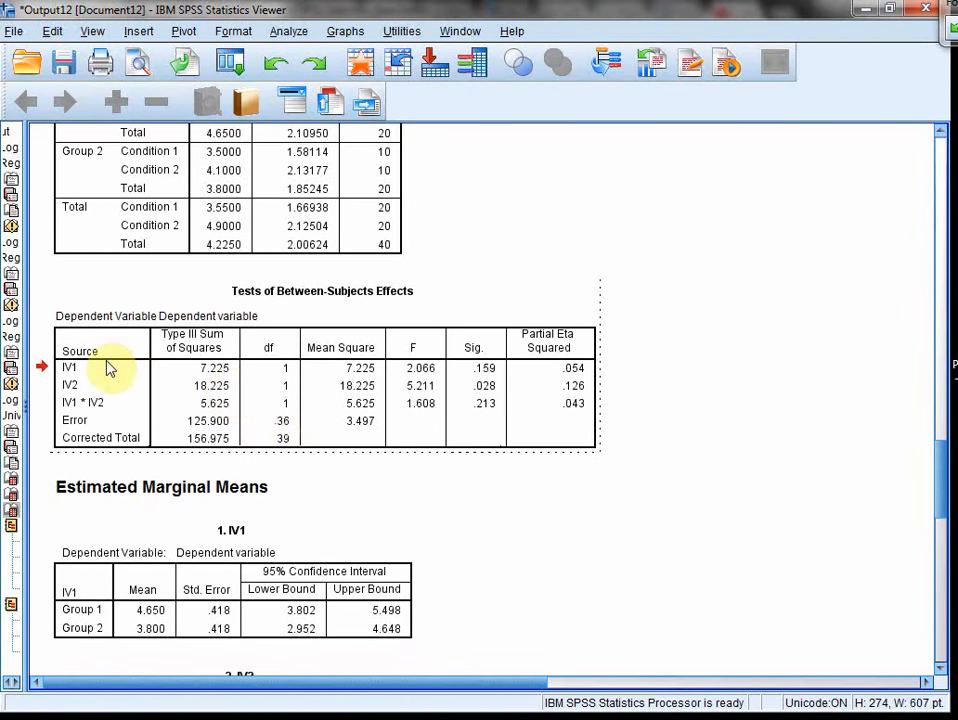
# Step: Highlight the IV1, IV2 and IV1 * IV2 rows one after another to examine their F, significance and partial eta squared
pyautogui.moveTo(205, 370); pyautogui.dragTo(570, 383)
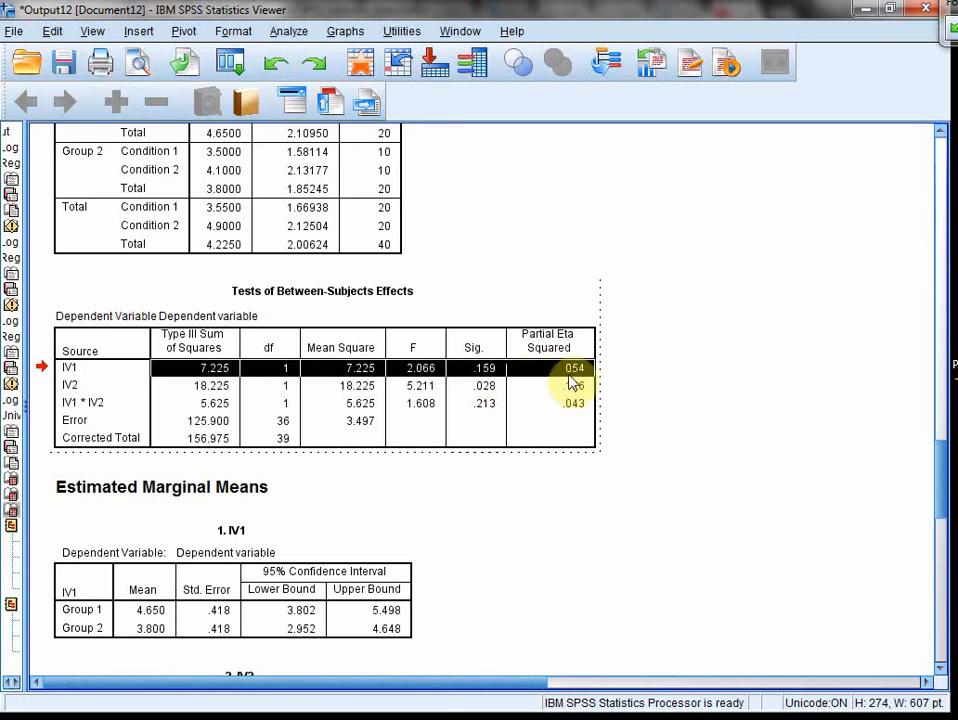
pyautogui.click(466, 385)
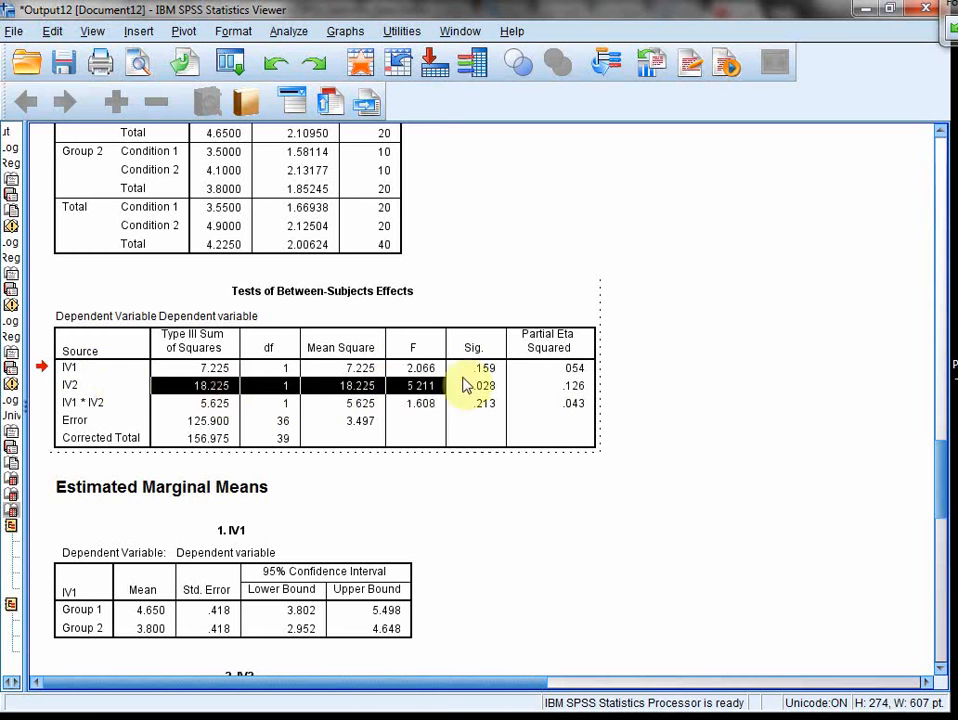
pyautogui.moveTo(466, 385); pyautogui.dragTo(545, 396)
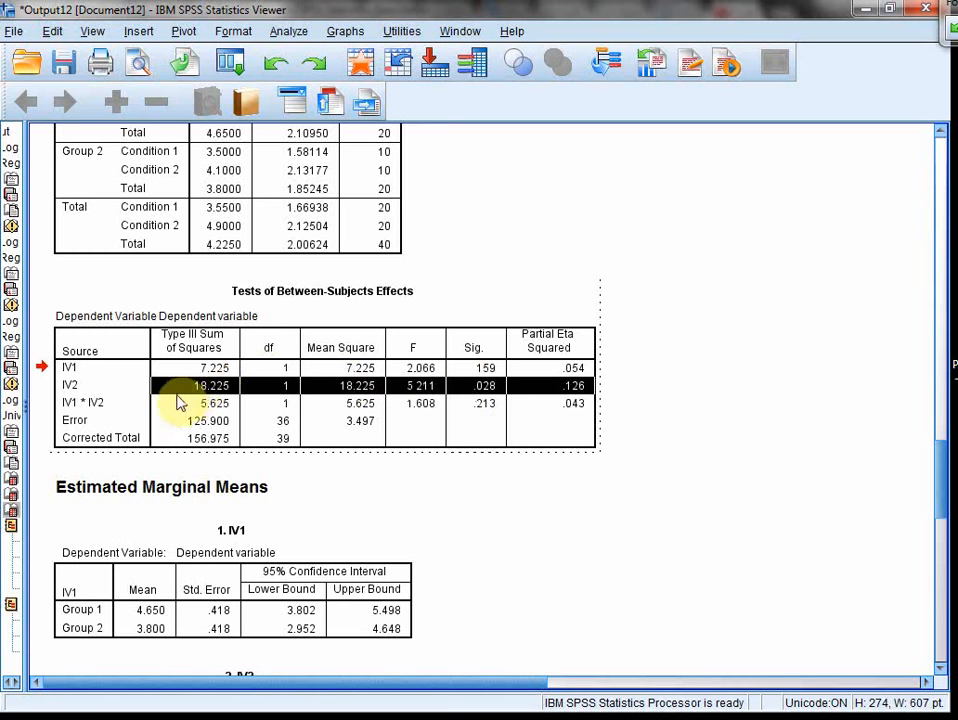
pyautogui.moveTo(178, 408); pyautogui.dragTo(533, 415)
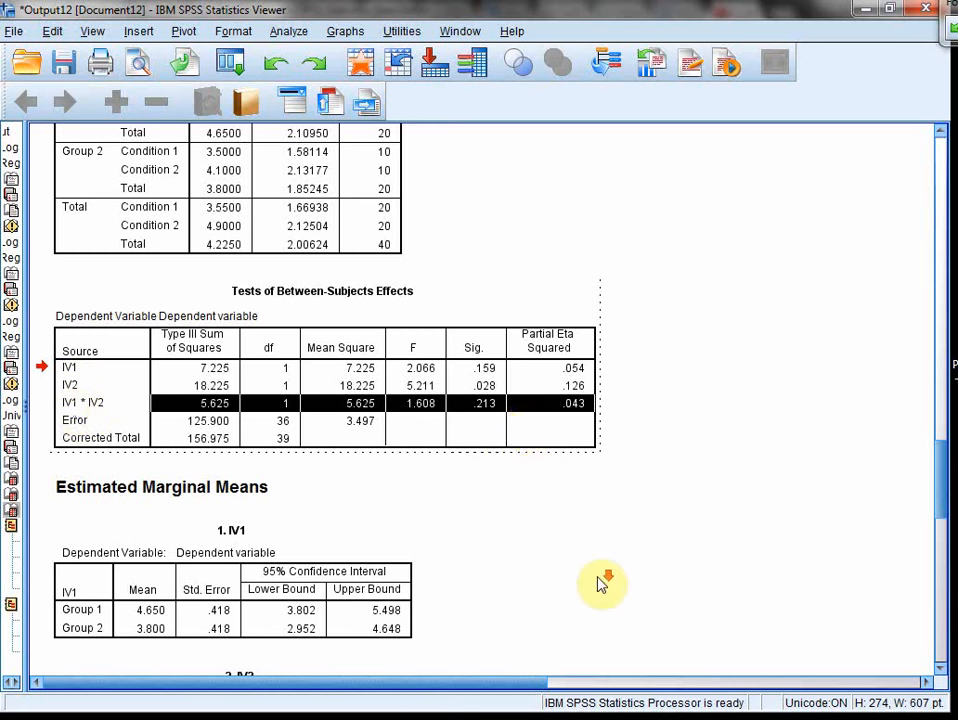
# Step: Examine the estimated marginal means of IV1 and IV2, highlighting the IV2 effect row for comparison and leaving the effects table's editing mode
pyautogui.scroll(-2, 600, 576)
pyautogui.scroll(-2, 540, 500)
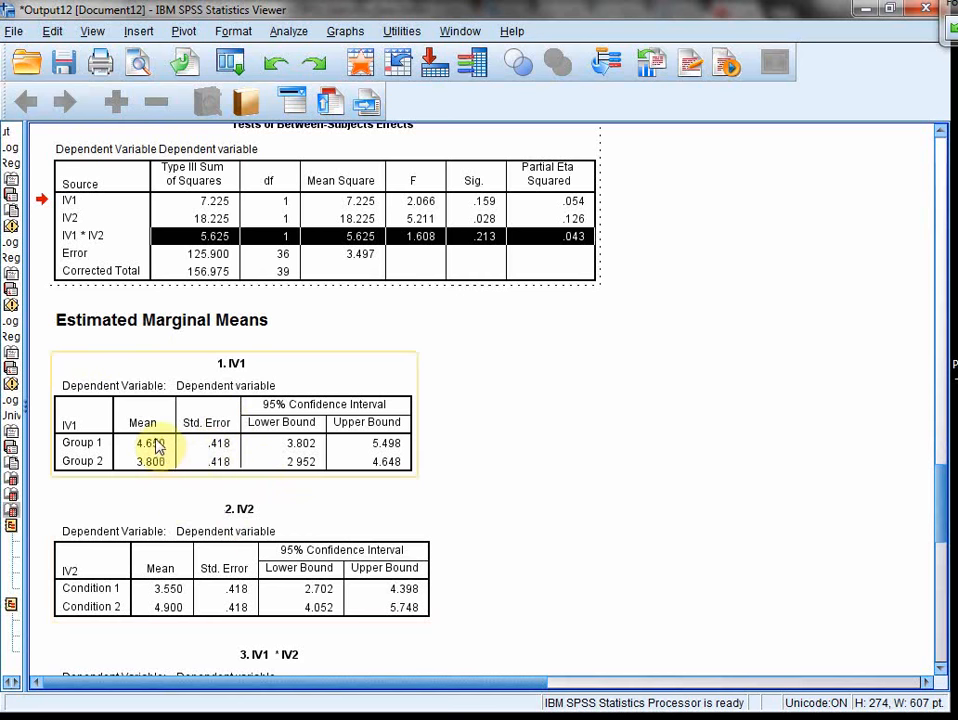
pyautogui.moveTo(210, 218); pyautogui.dragTo(455, 225)
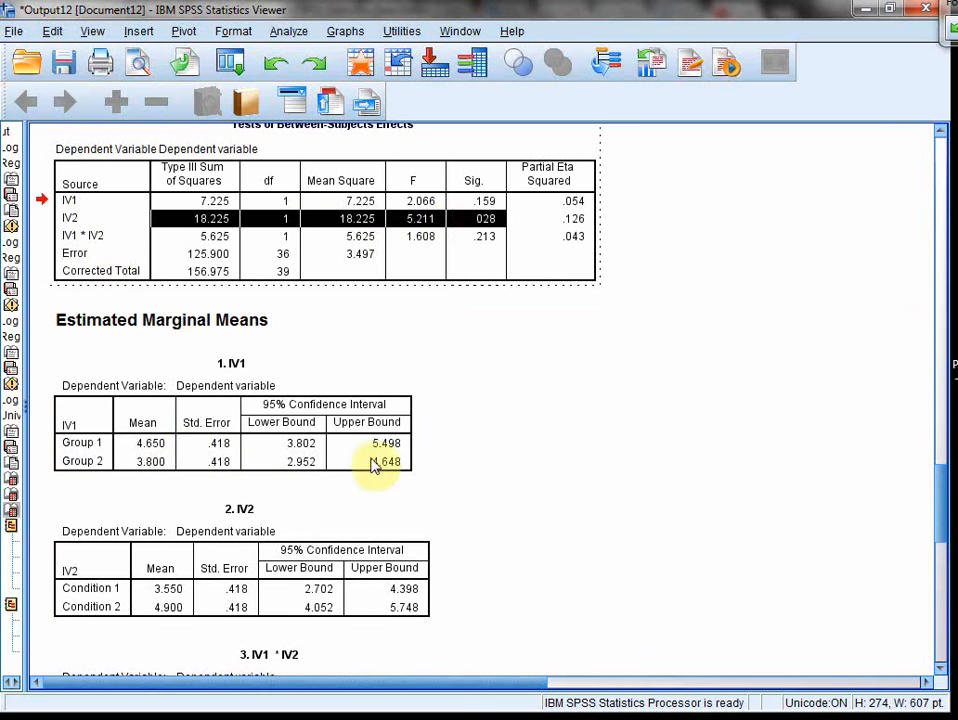
pyautogui.click(205, 575)
pyautogui.scroll(-2, 207, 577)
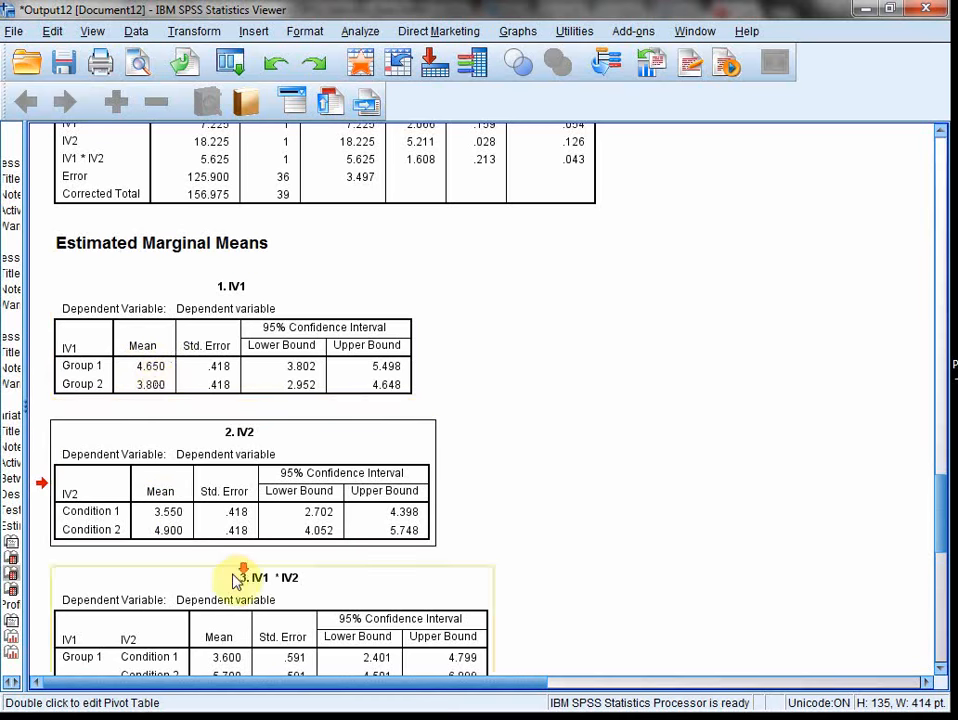
# Step: Examine the estimated marginal means table for the IV1 * IV2 combinations
pyautogui.scroll(-2, 233, 592)
pyautogui.scroll(-4, 258, 560)
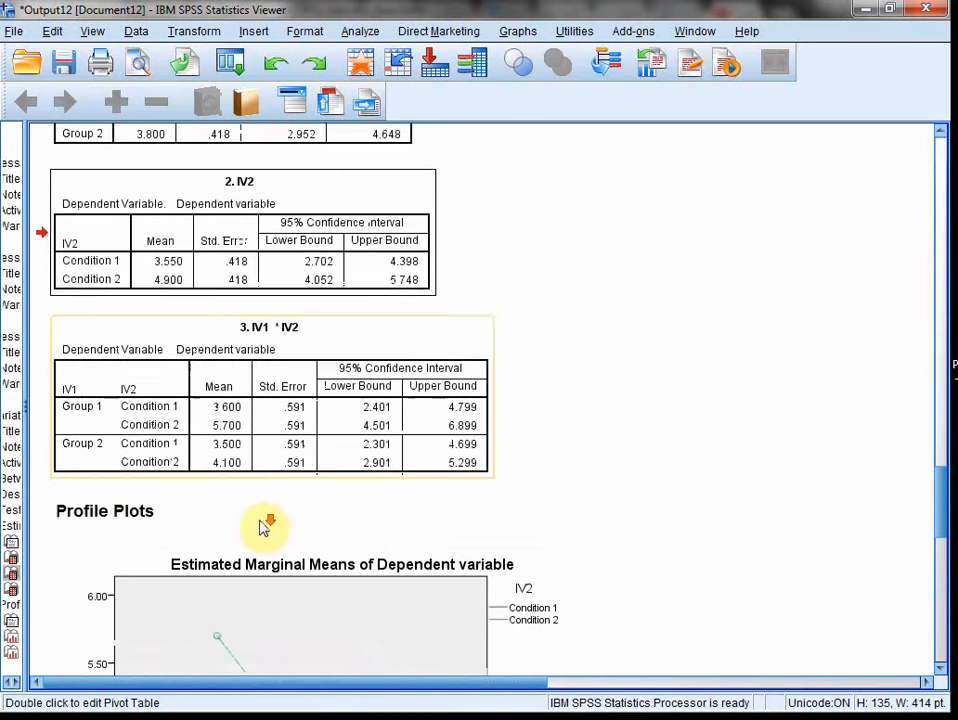
pyautogui.scroll(-3, 265, 527)
pyautogui.scroll(1, 267, 528)
pyautogui.scroll(5, 265, 525)
# Step: Compare the profile plot with IV1 on the horizontal axis with the one that has IV2 on the horizontal axis
pyautogui.scroll(-9, 265, 527)
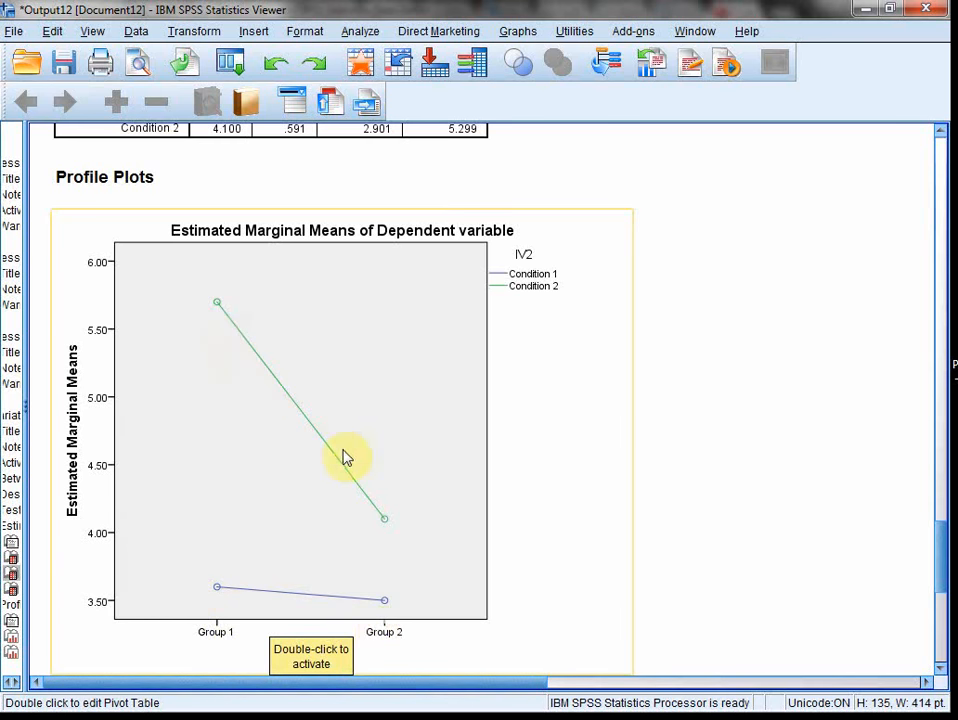
pyautogui.scroll(-10, 343, 458)
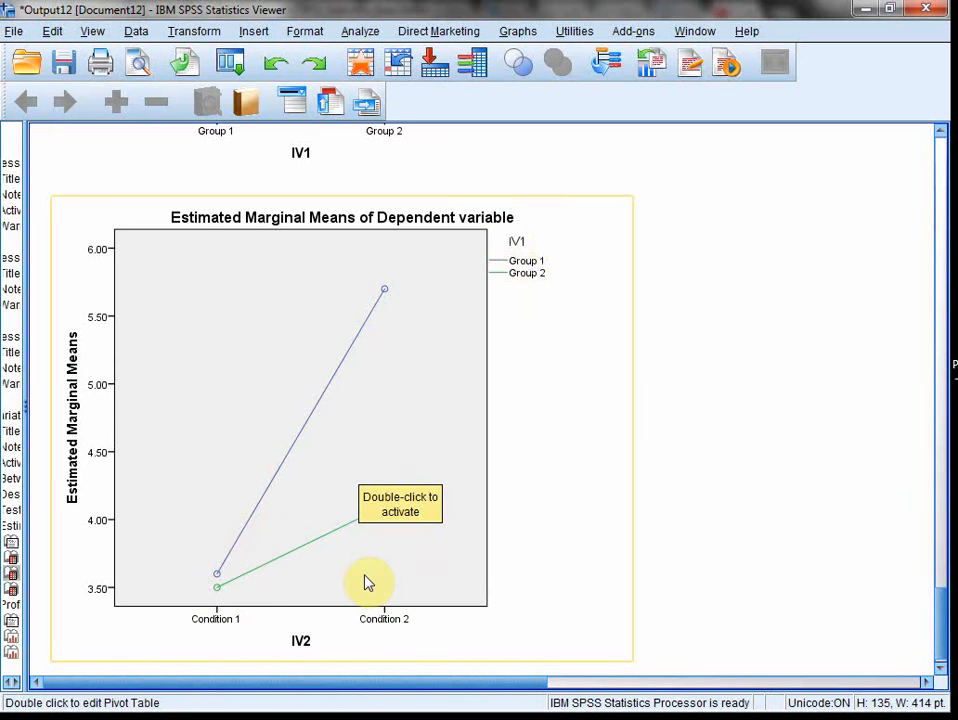
pyautogui.scroll(5, 367, 585)
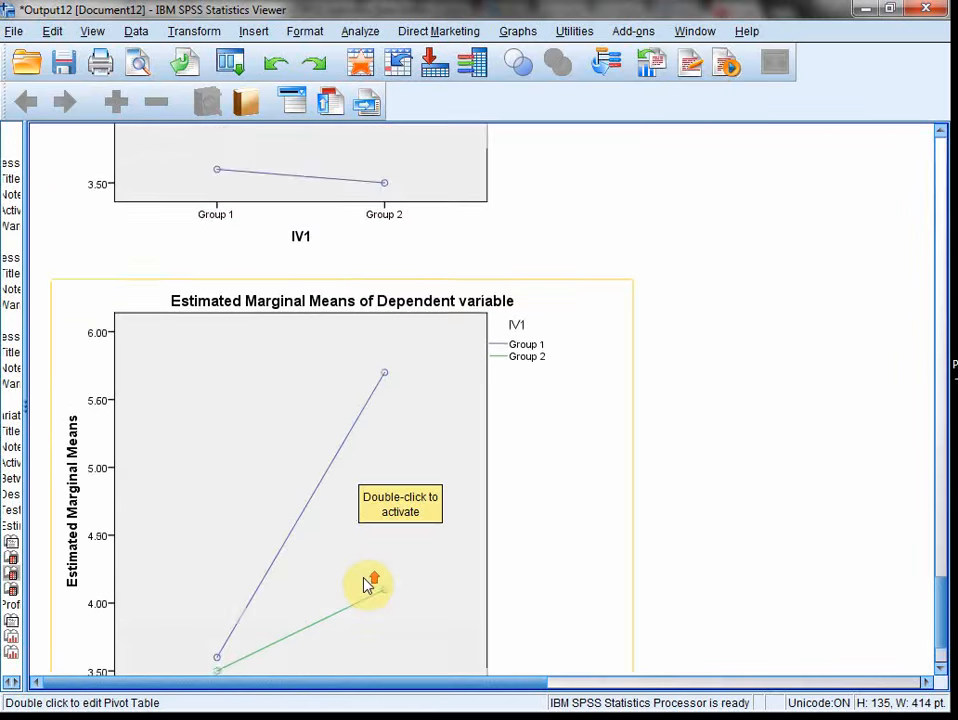
pyautogui.click(333, 408)
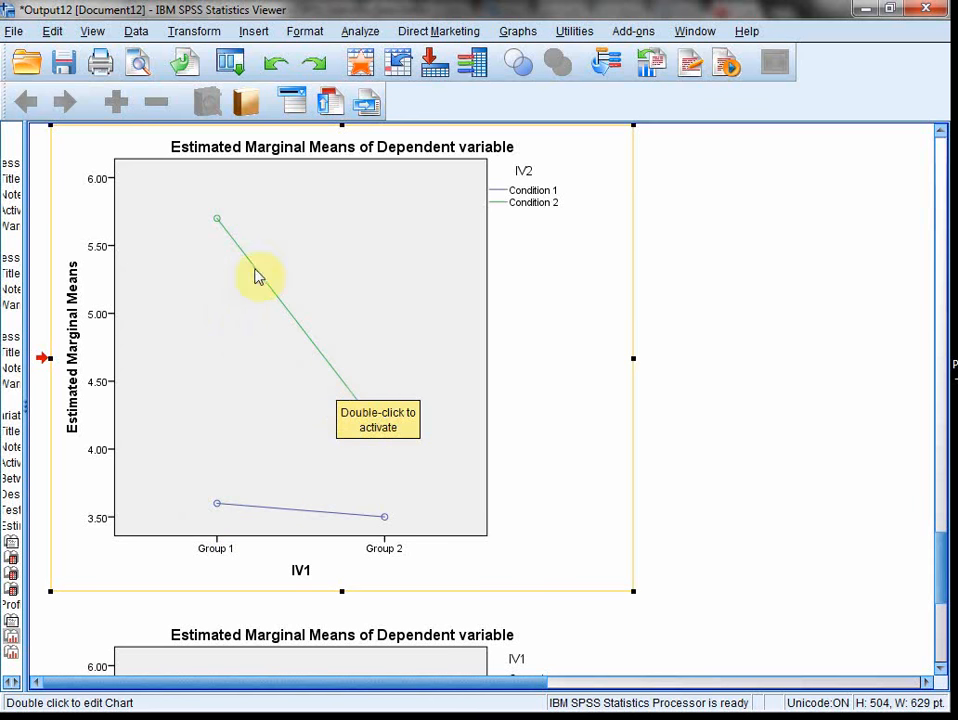
pyautogui.scroll(3, 376, 430)
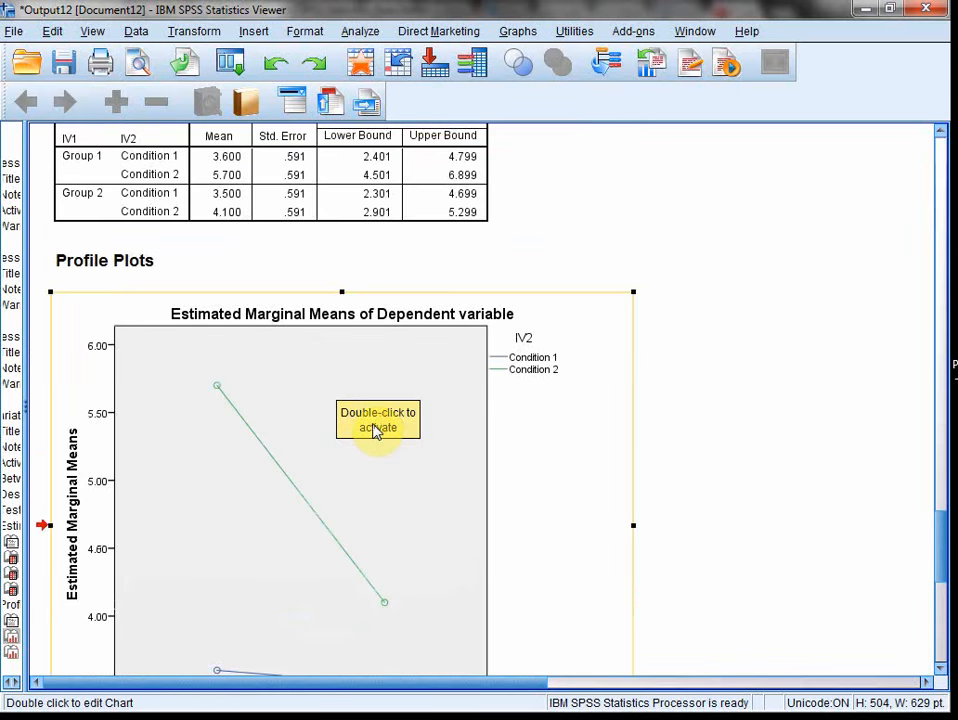